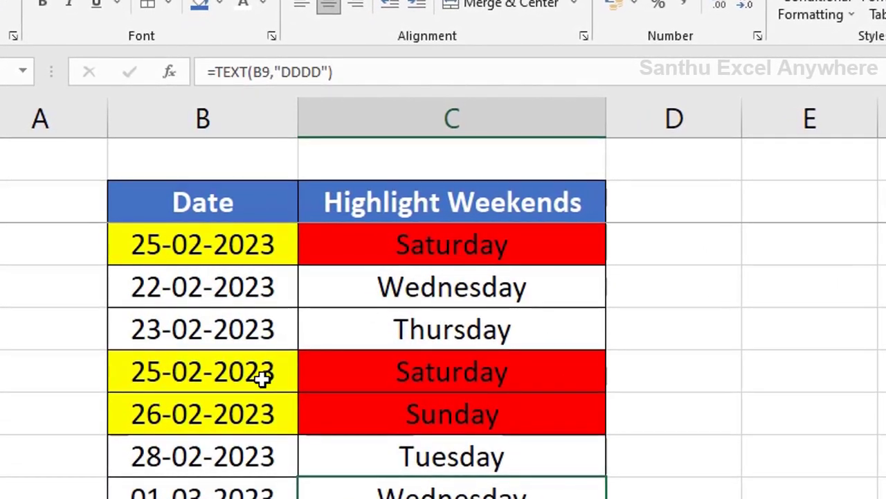
# Enter =TEXT(B3,"DD") in C3 after checking the first date's format
pyautogui.click(208, 454)
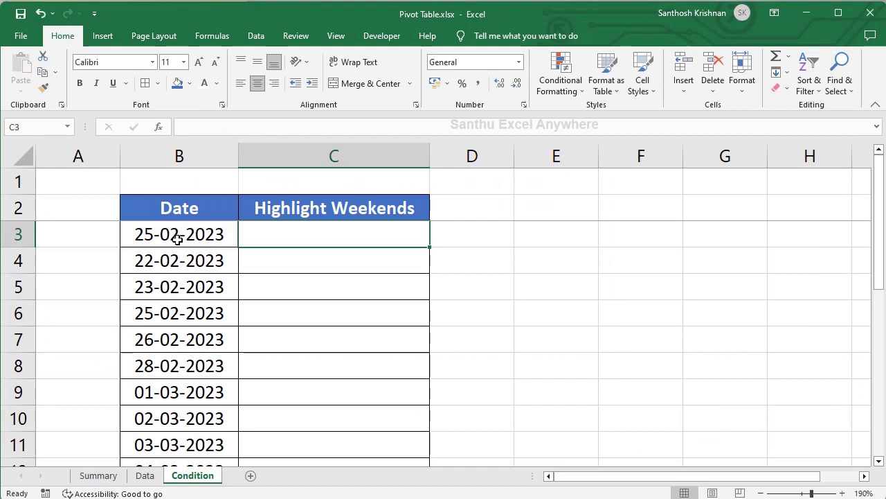
pyautogui.click(199, 234)
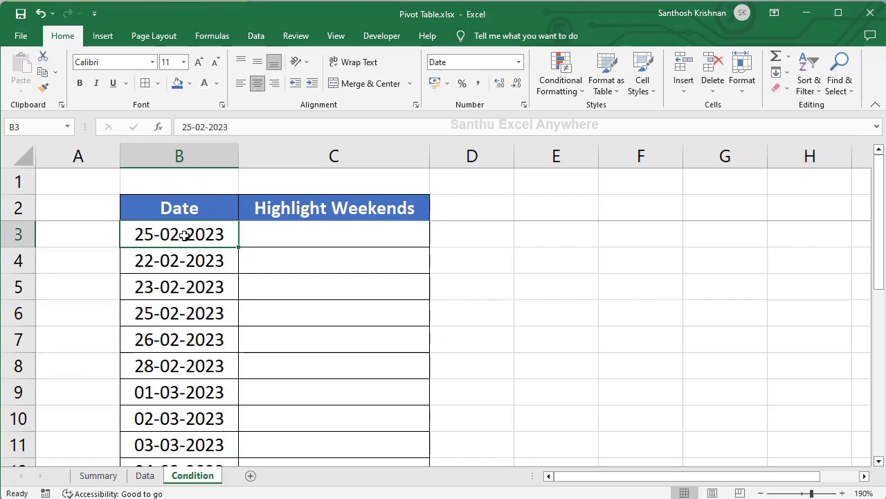
pyautogui.click(310, 234)
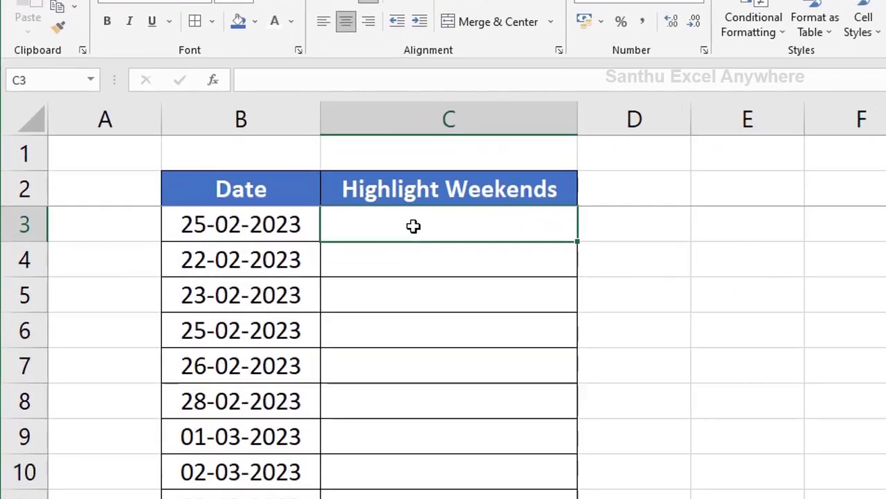
pyautogui.write('=Text')
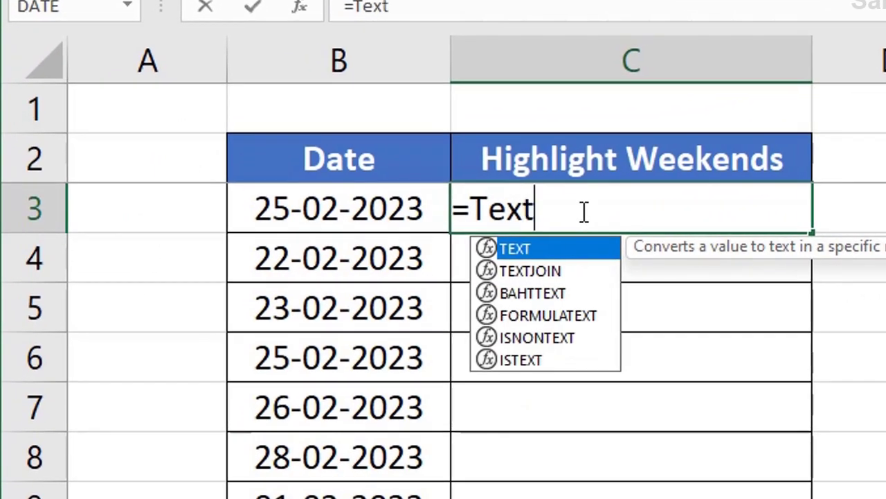
pyautogui.doubleClick(586, 246)
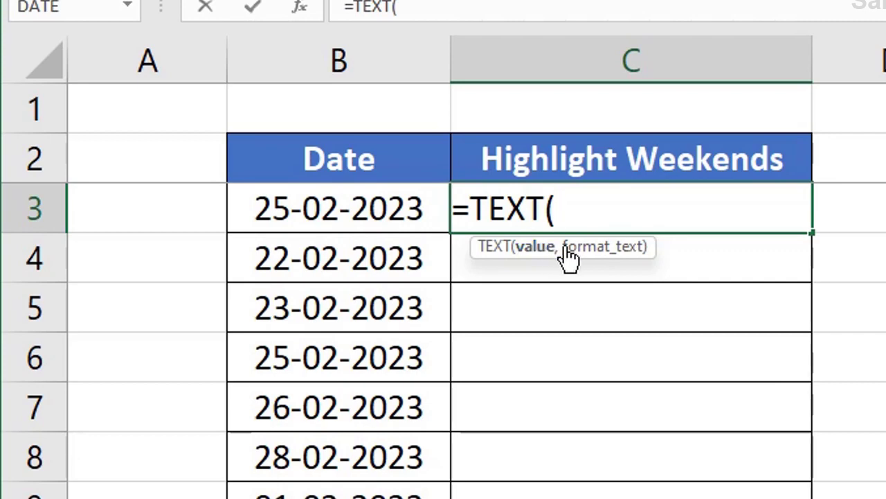
pyautogui.click(405, 201)
pyautogui.write(',')
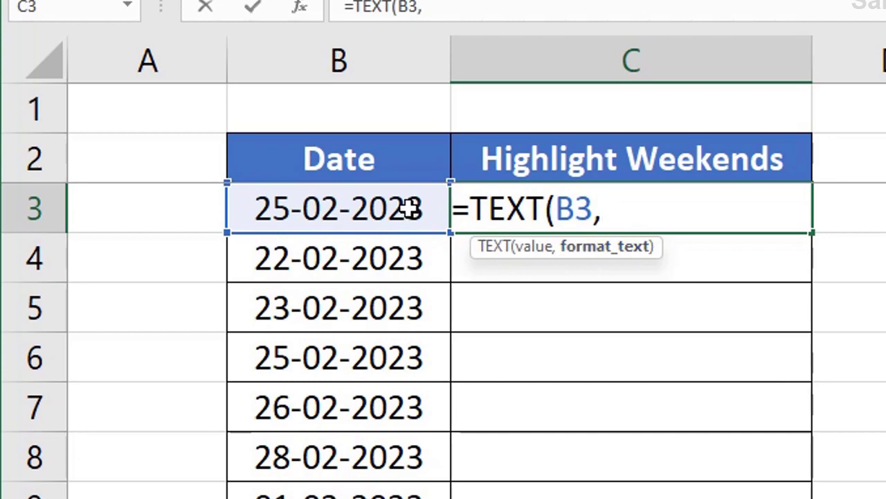
pyautogui.write('"')
pyautogui.write('DDD')
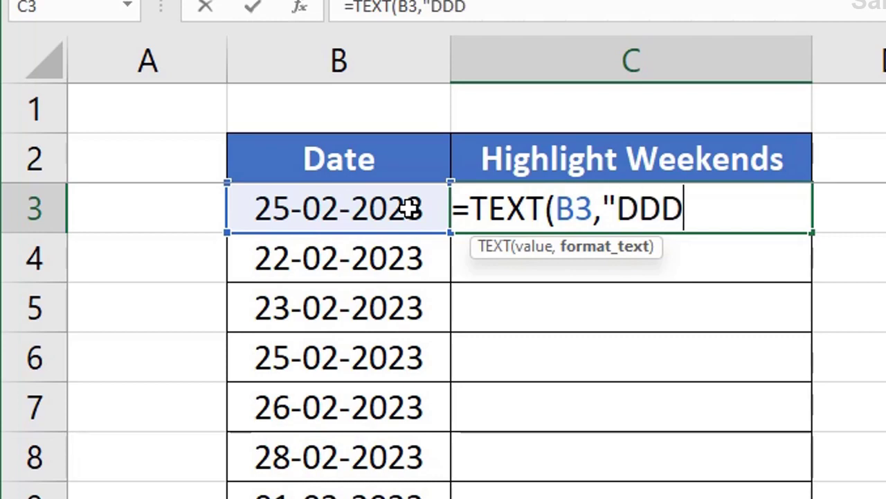
pyautogui.press('BackSpace')
pyautogui.write('")')
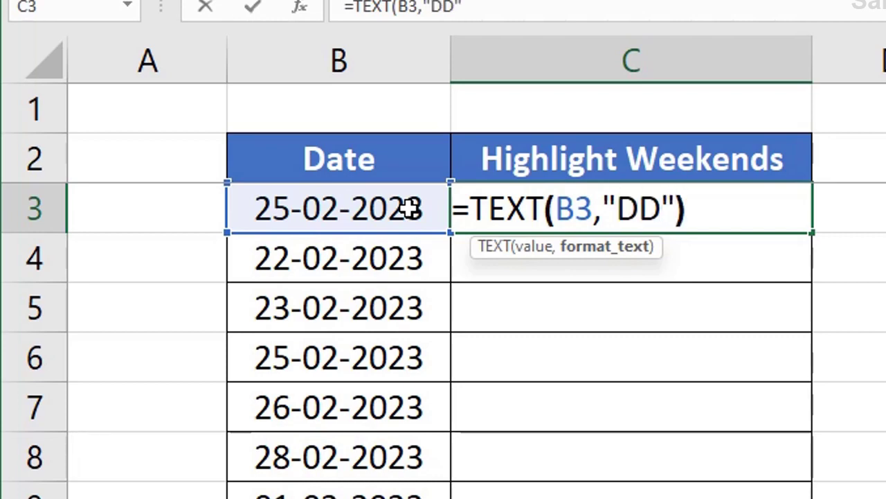
pyautogui.press('Return')
# Lengthen the format code to "DDD", then "DDDD", so C3 reads Saturday
pyautogui.click(562, 217)
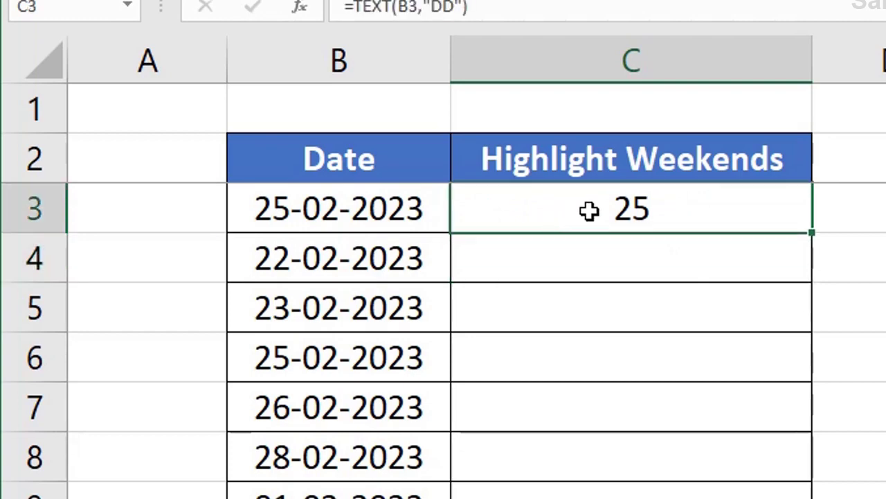
pyautogui.doubleClick(591, 212)
pyautogui.click(594, 209)
pyautogui.click(662, 209)
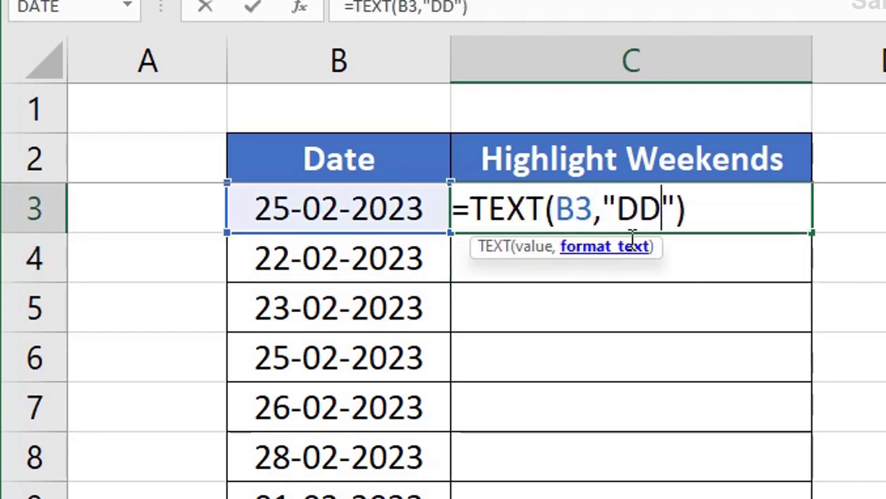
pyautogui.write('D')
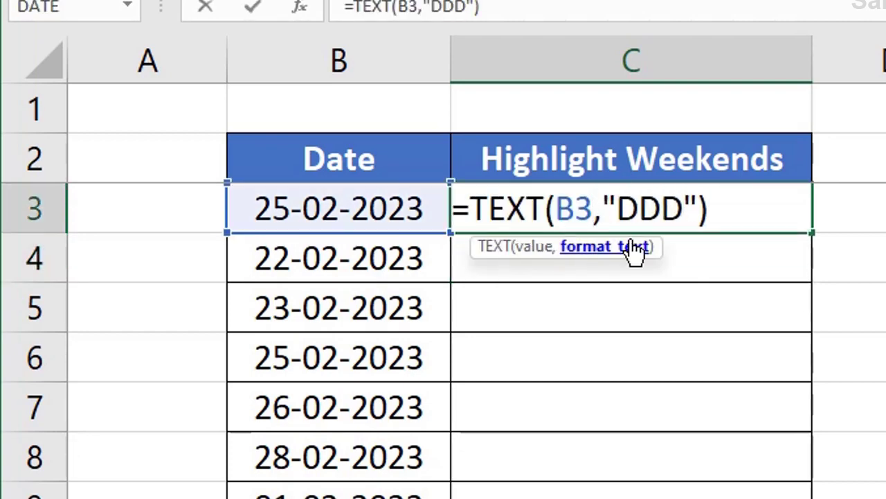
pyautogui.press('Return')
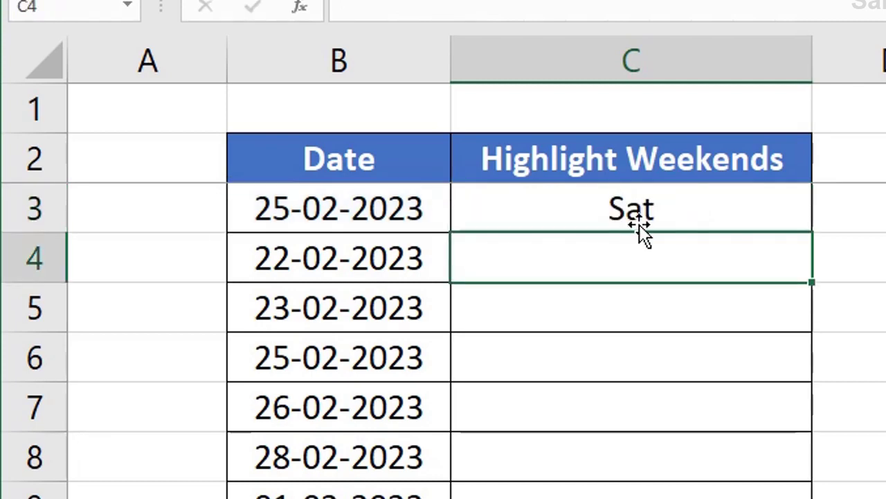
pyautogui.click(640, 209)
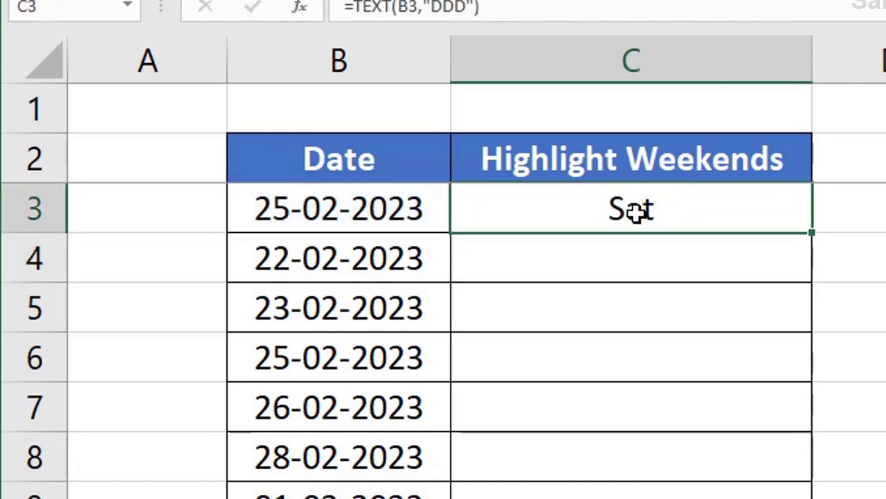
pyautogui.doubleClick(638, 209)
pyautogui.click(682, 208)
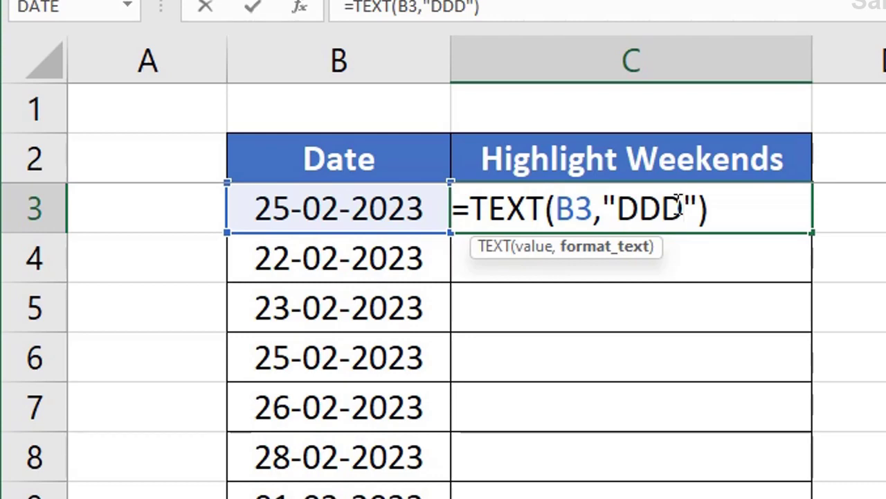
pyautogui.write('D')
pyautogui.press('Return')
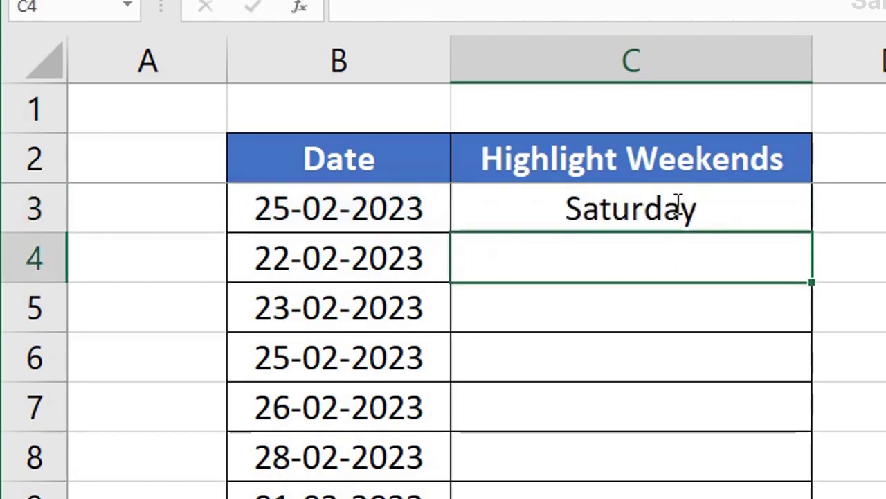
# Copy the C3 TEXT formula into C3:C20, then reselect C3:C20
pyautogui.click(656, 197)
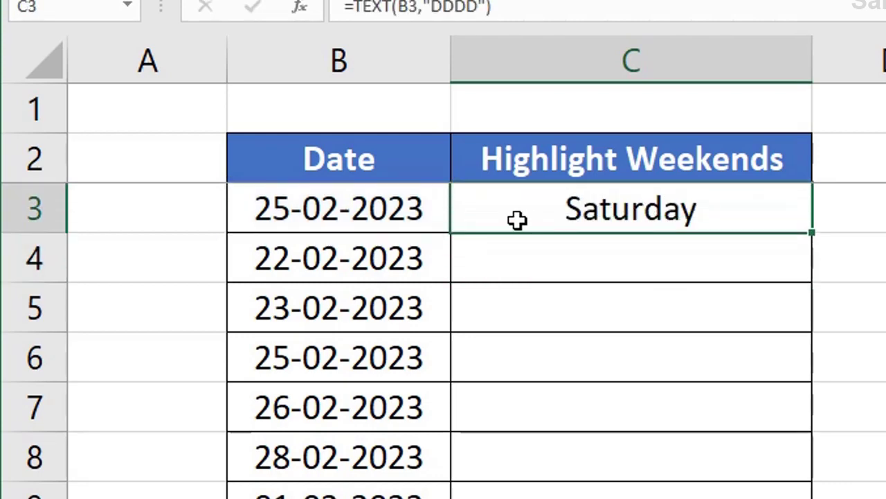
pyautogui.hotkey('ctrl', 'c')
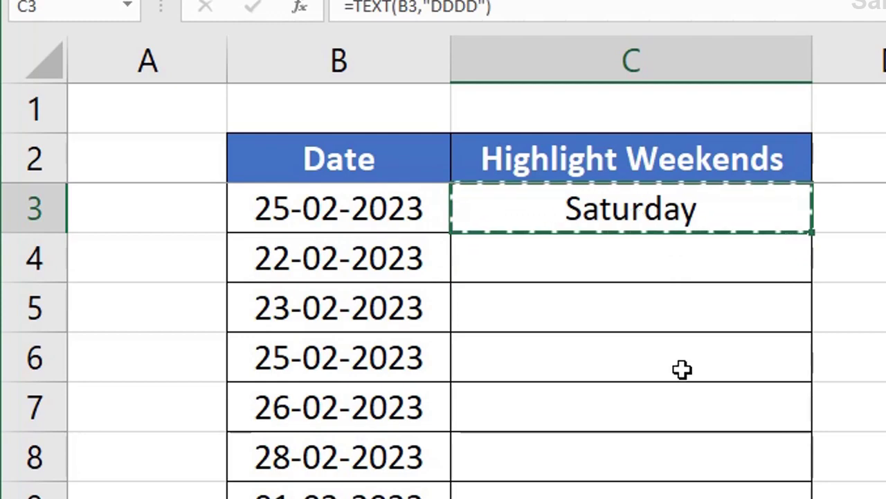
pyautogui.scroll(-3, 682, 371)
pyautogui.scroll(-2, 684, 374)
pyautogui.keyDown('shift'); pyautogui.click(522, 311); pyautogui.keyUp('shift')
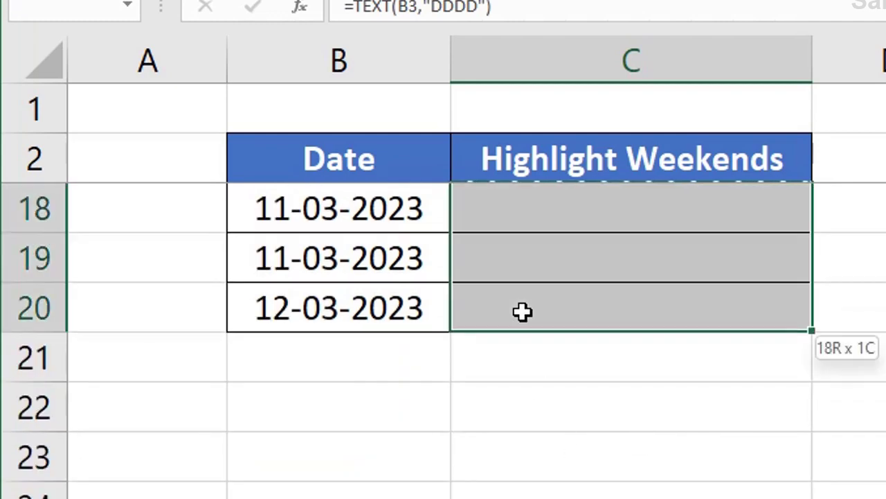
pyautogui.hotkey('ctrl', 'v')
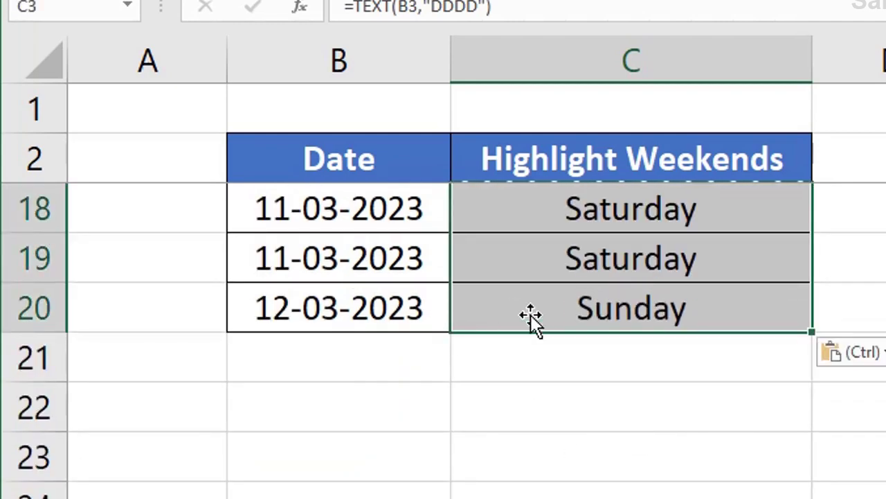
pyautogui.scroll(5, 547, 315)
pyautogui.click(568, 209)
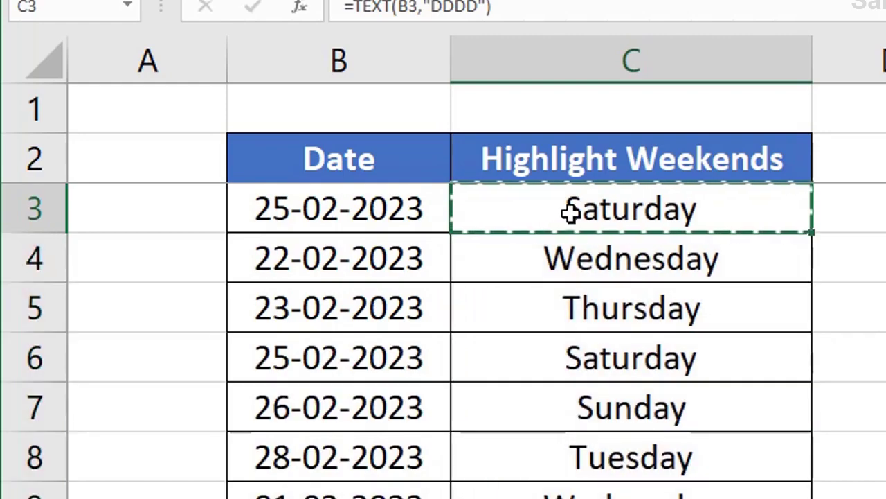
pyautogui.press('Escape')
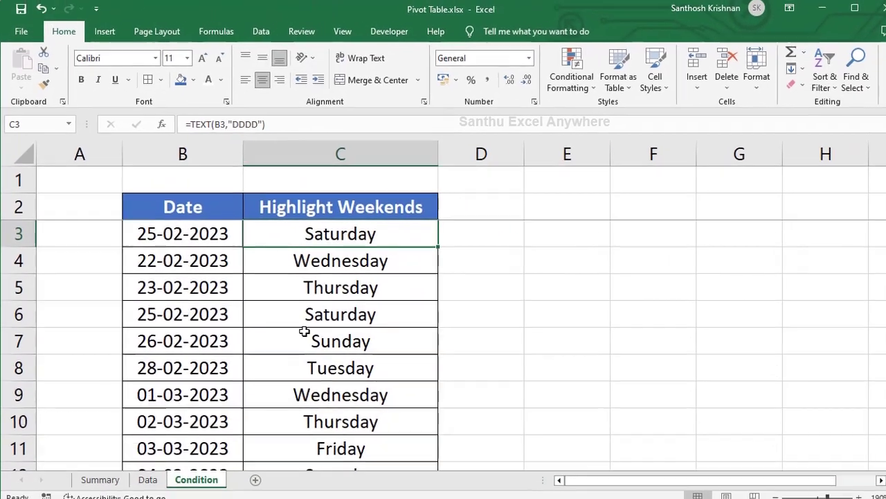
pyautogui.hotkey('ctrl', 'shift', 'Down')
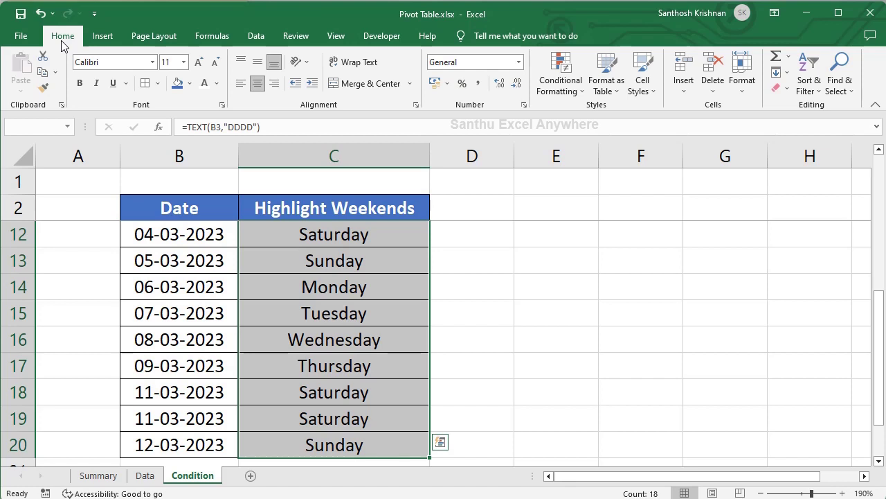
# Add a Cell Value equal to Saturday conditional rule with a red fill
pyautogui.click(574, 93)
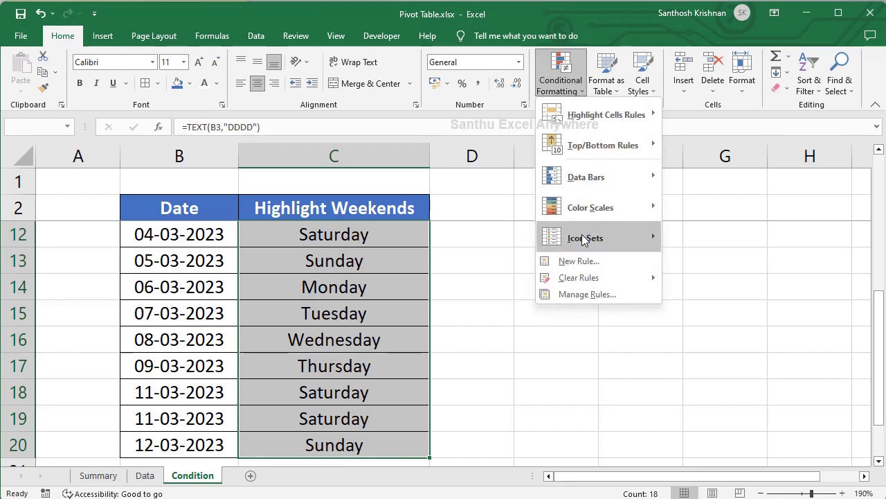
pyautogui.click(582, 261)
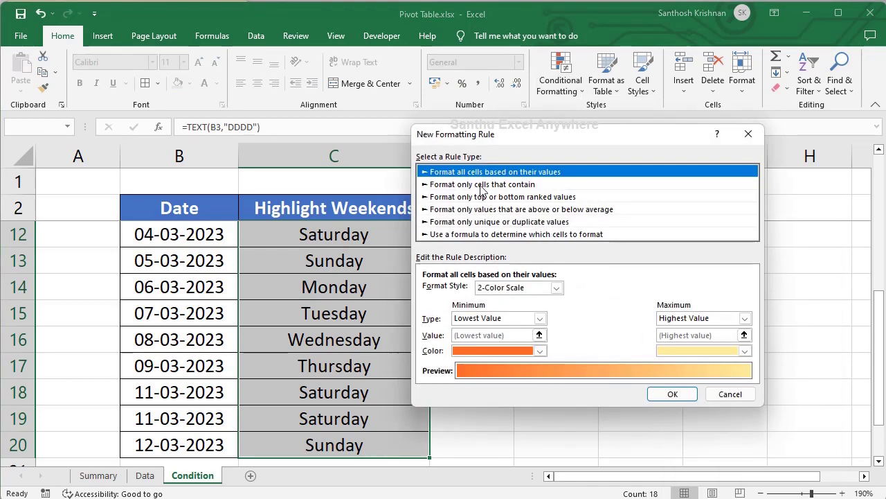
pyautogui.click(482, 185)
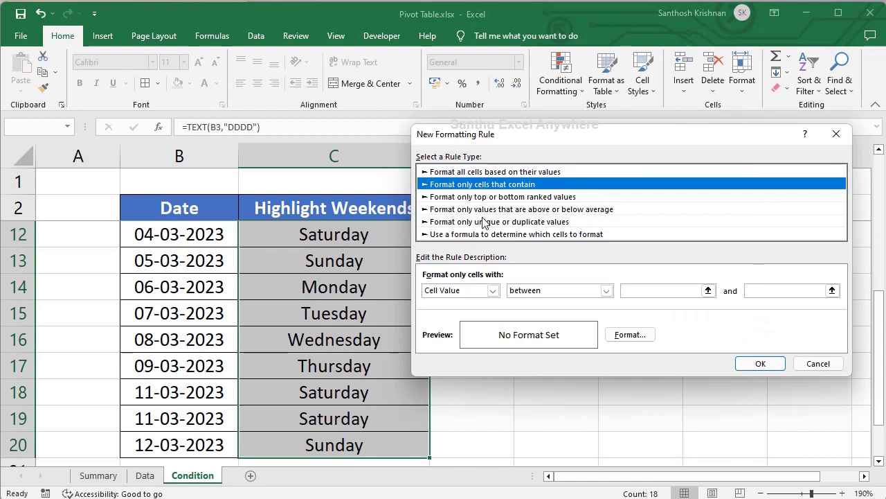
pyautogui.click(459, 291)
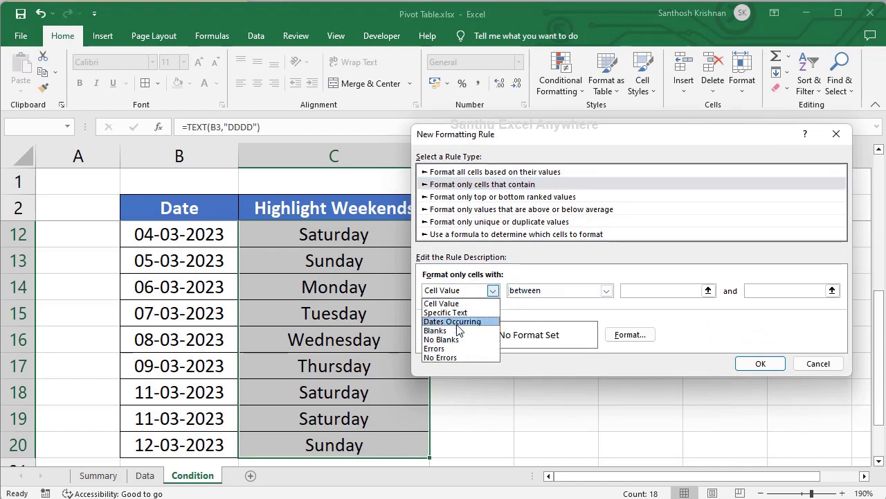
pyautogui.click(460, 304)
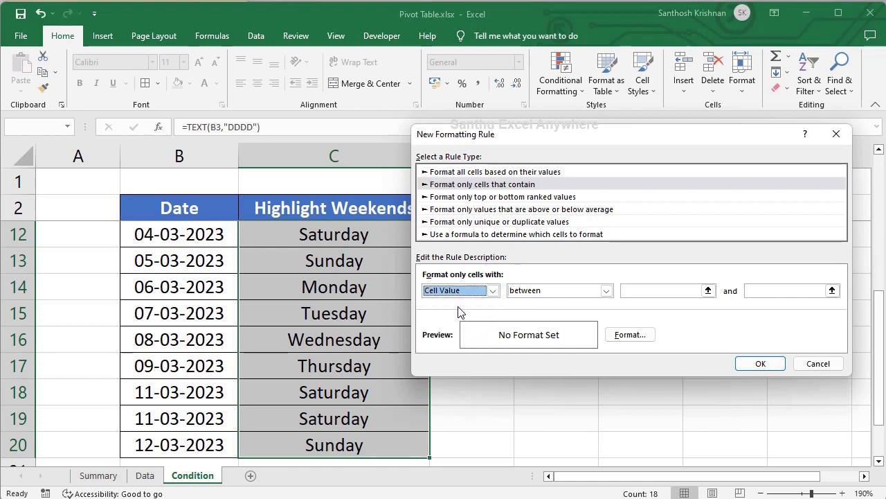
pyautogui.click(535, 290)
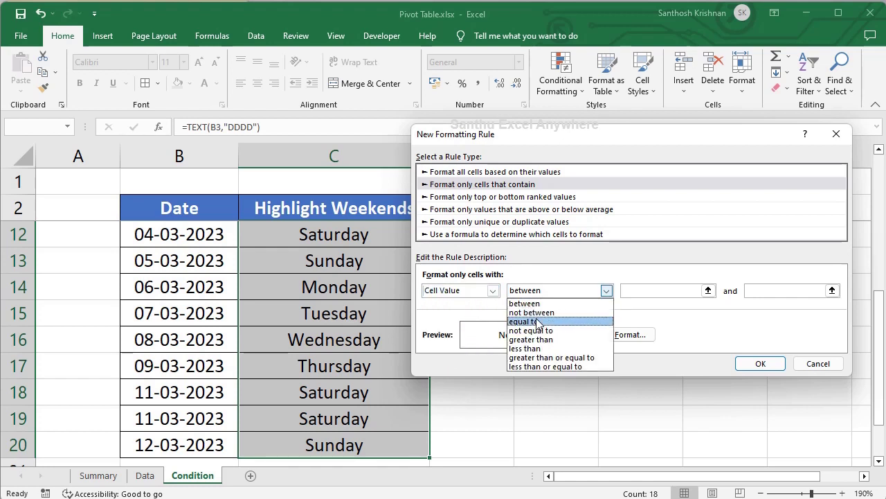
pyautogui.click(537, 323)
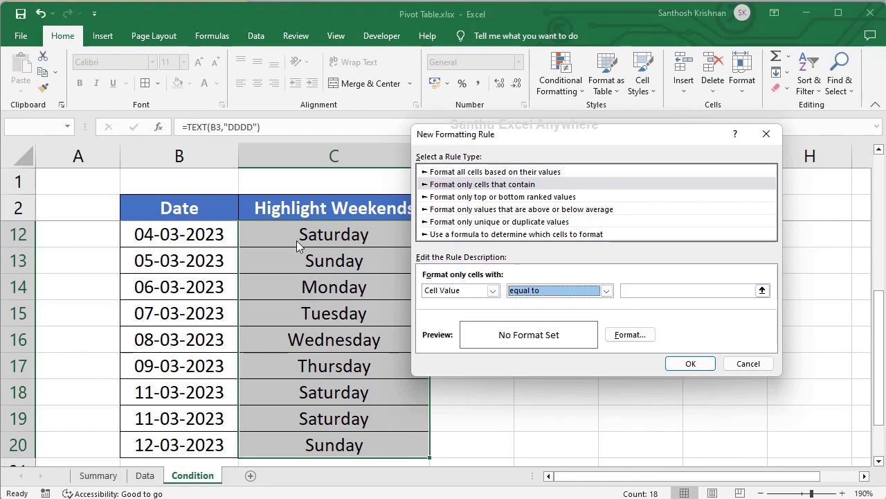
pyautogui.click(634, 290)
pyautogui.write('Sar')
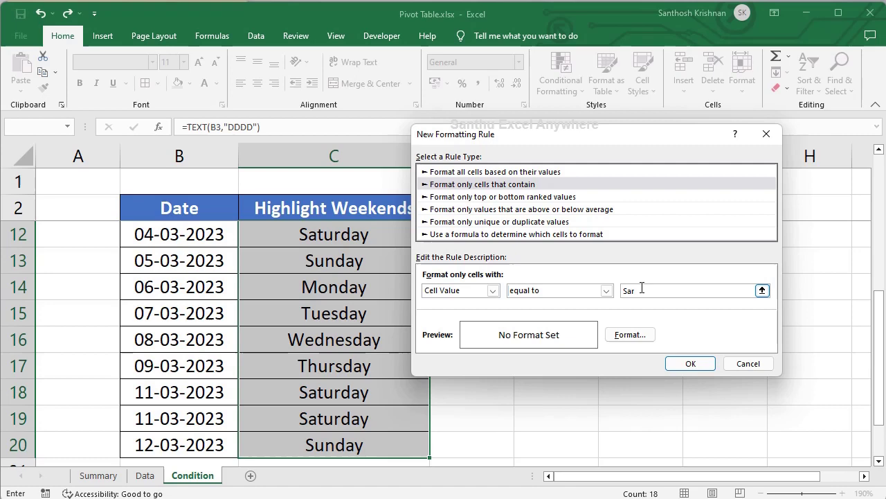
pyautogui.write('urday')
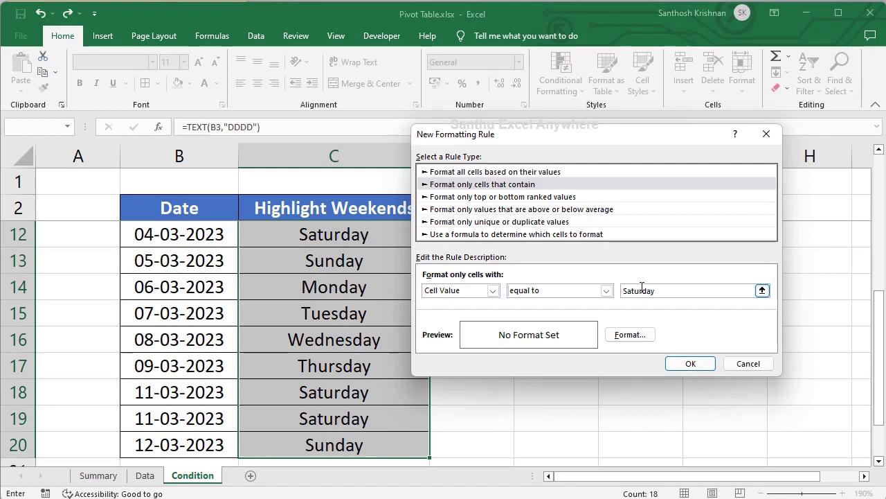
pyautogui.click(633, 335)
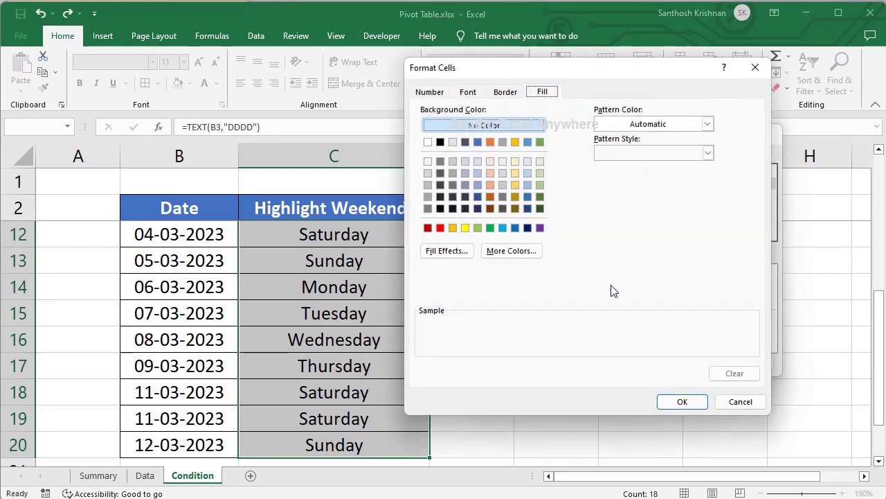
pyautogui.click(440, 228)
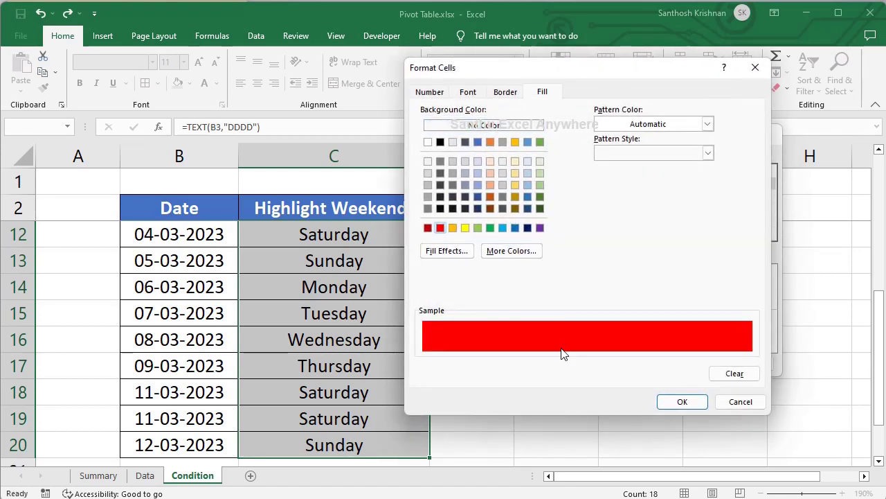
pyautogui.click(683, 402)
pyautogui.click(691, 365)
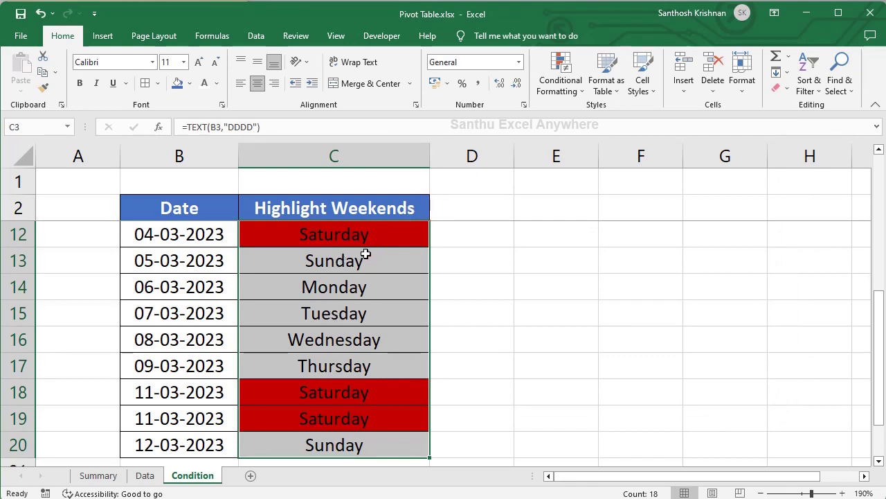
# Add a second Cell Value equal to Sunday rule with the same red fill
pyautogui.click(562, 79)
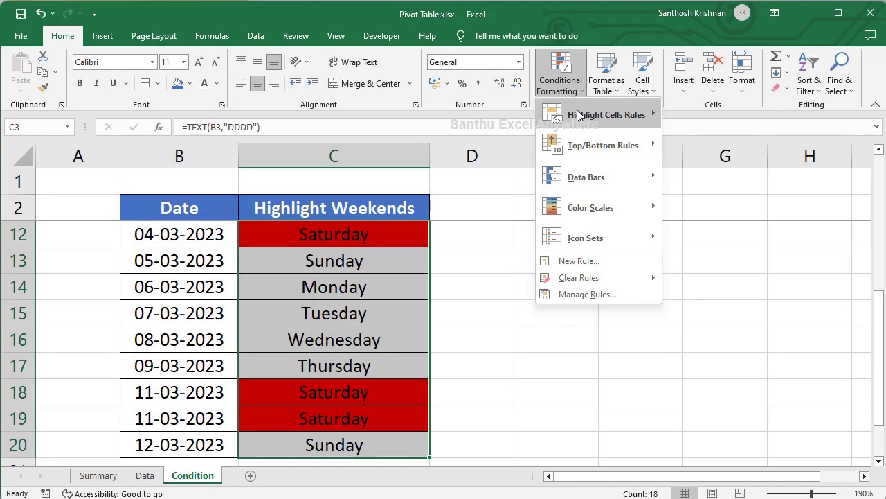
pyautogui.click(579, 261)
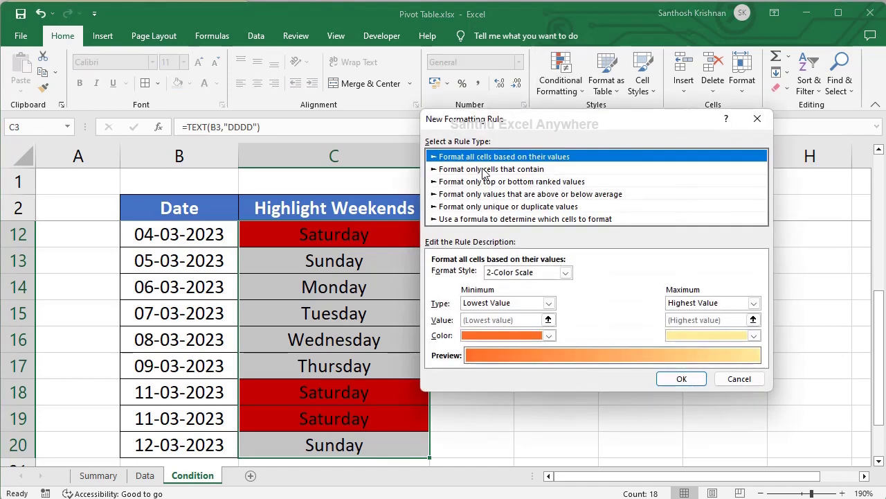
pyautogui.click(484, 173)
pyautogui.click(483, 275)
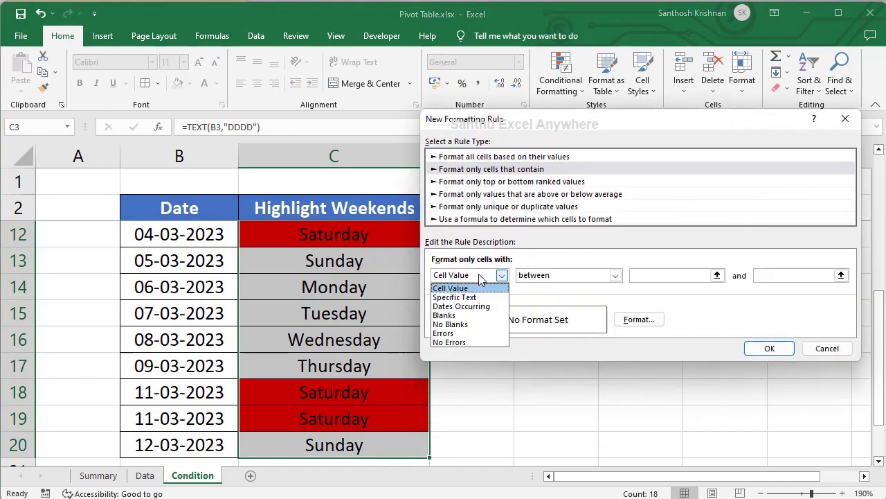
pyautogui.click(471, 288)
pyautogui.click(615, 275)
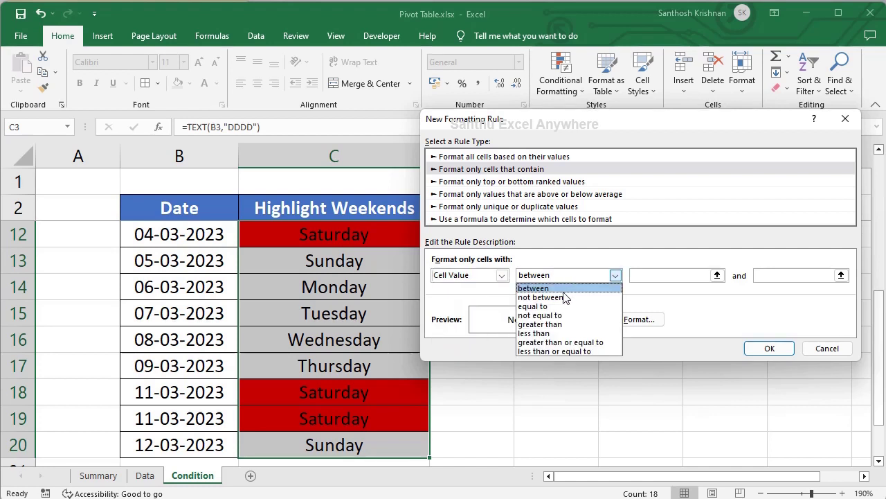
pyautogui.click(556, 307)
pyautogui.click(635, 277)
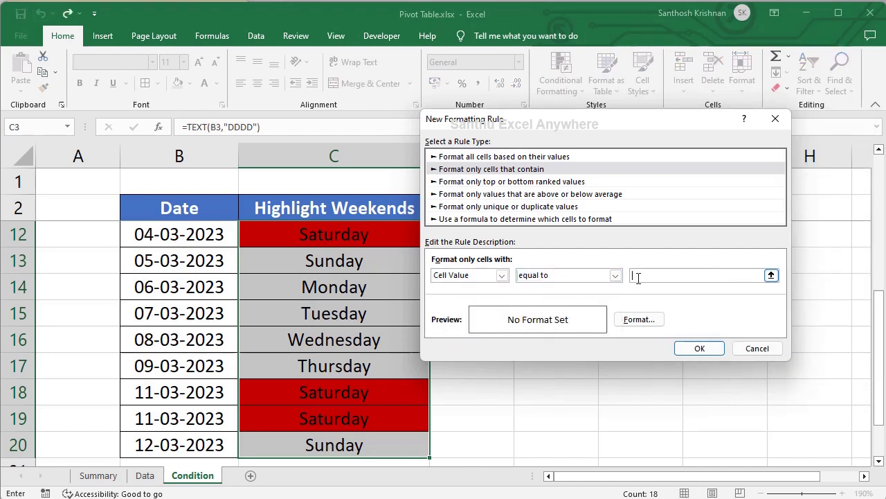
pyautogui.write('Sunday')
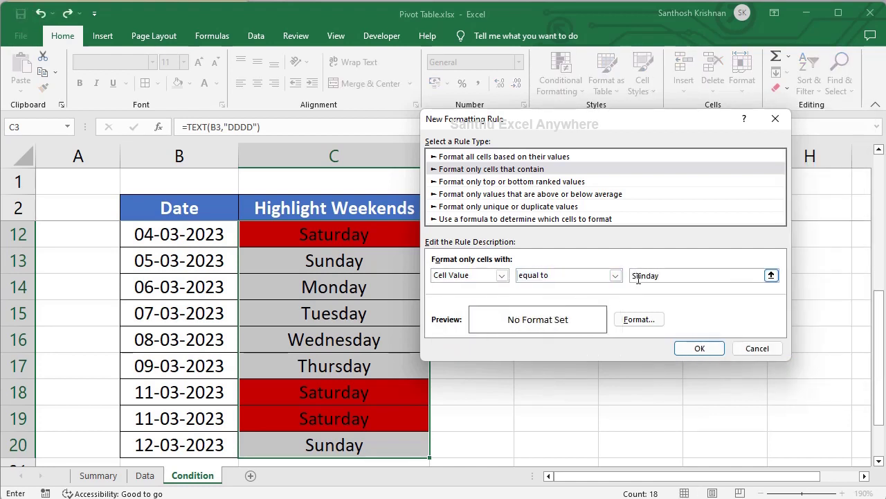
pyautogui.click(625, 323)
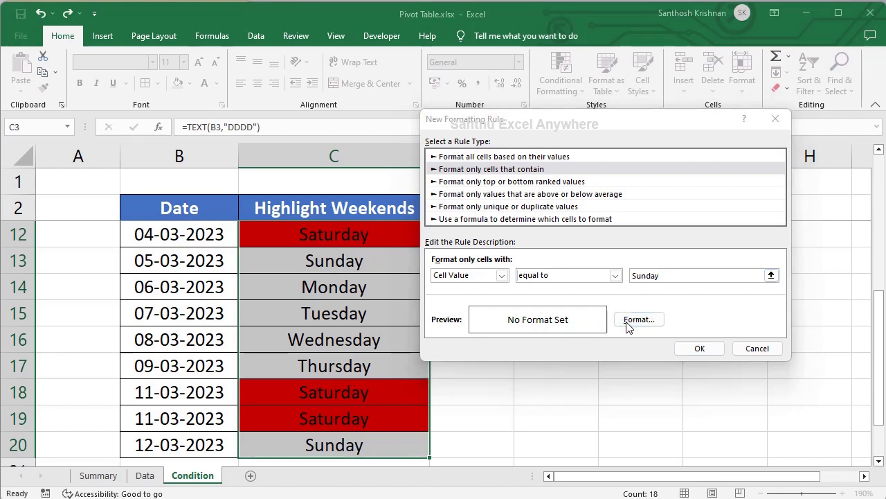
pyautogui.click(449, 213)
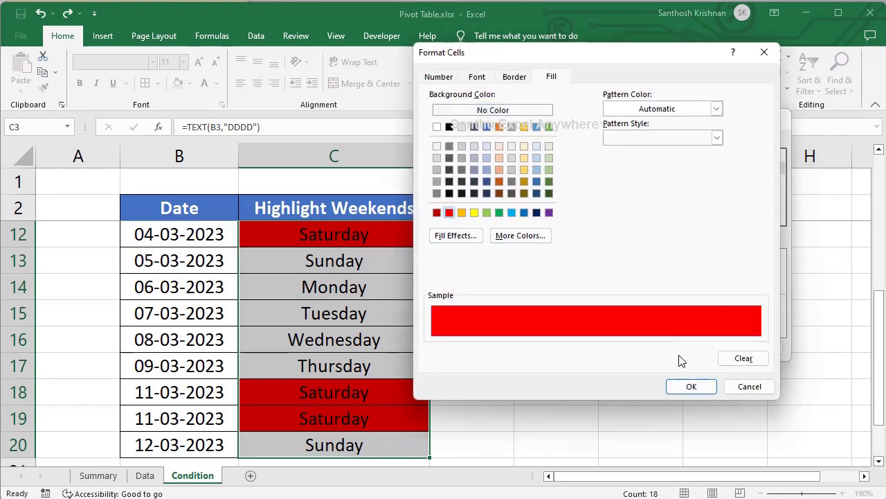
pyautogui.click(689, 387)
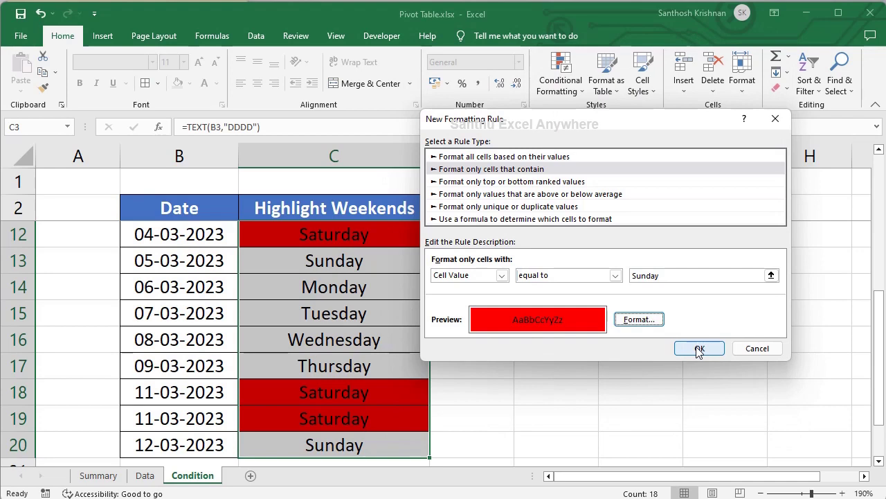
pyautogui.click(699, 350)
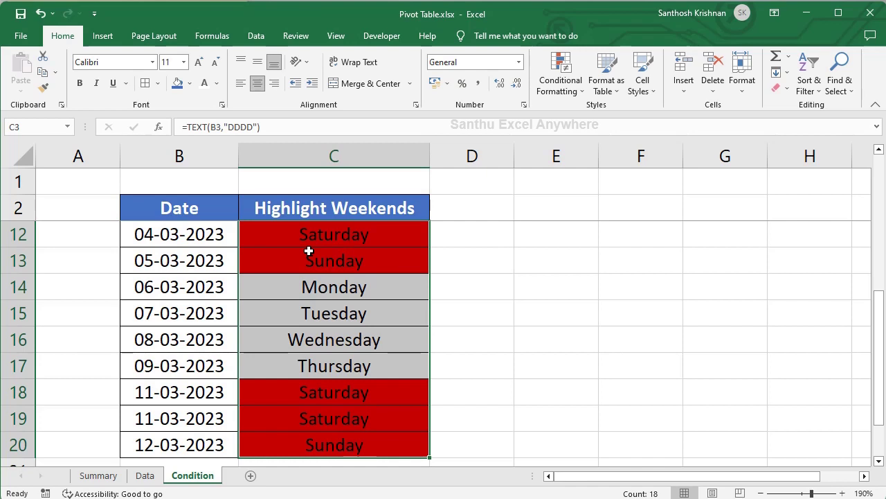
# Correct B14's date to 05-03-2023, then scroll back to the top of the table
pyautogui.click(169, 286)
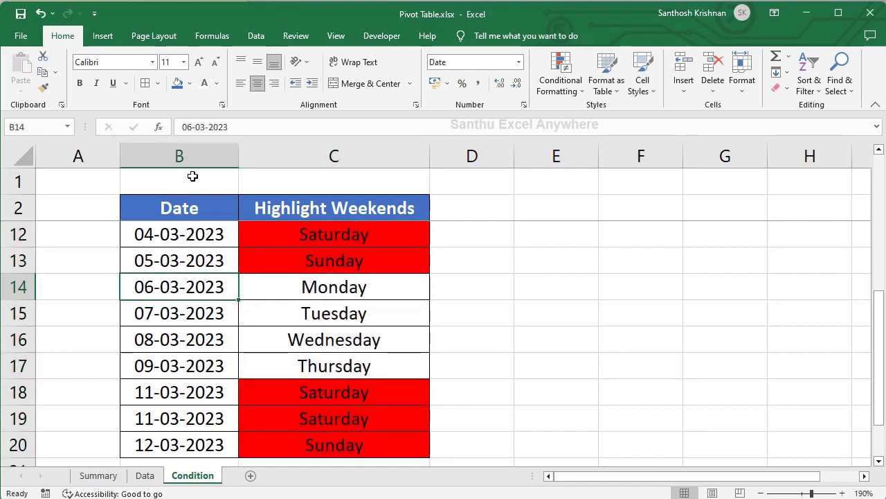
pyautogui.click(194, 126)
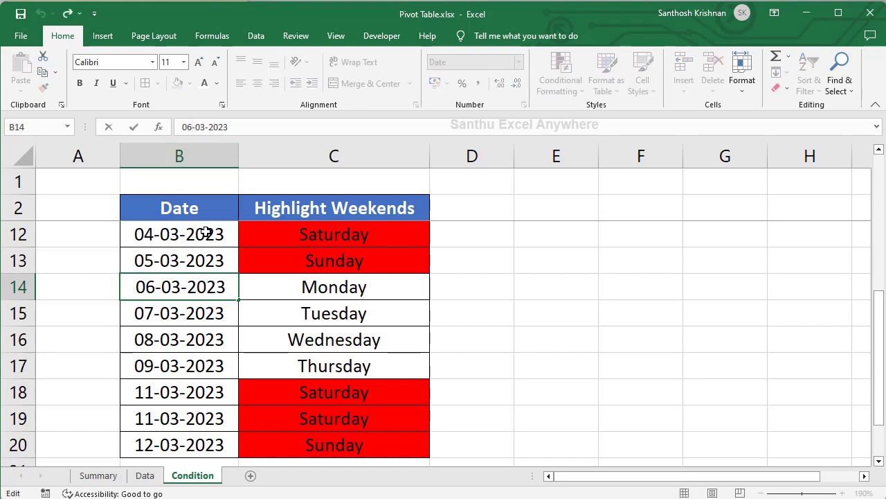
pyautogui.press('BackSpace')
pyautogui.write('5')
pyautogui.press('Return')
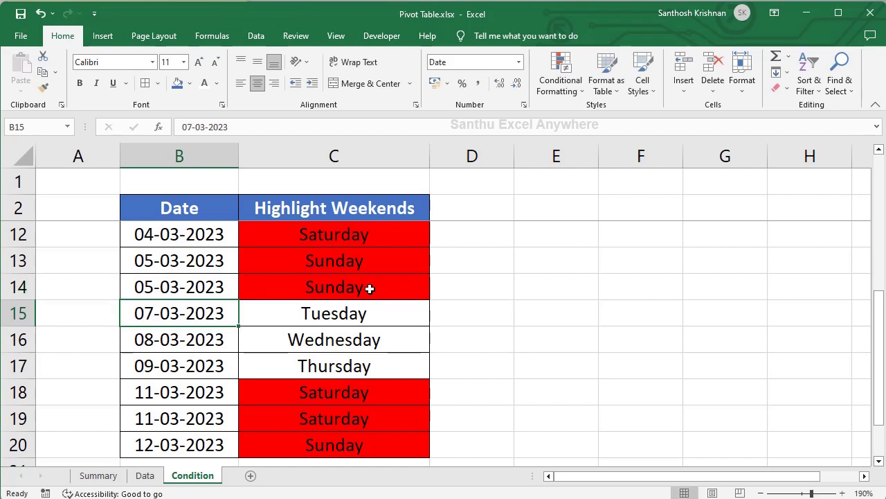
pyautogui.click(207, 286)
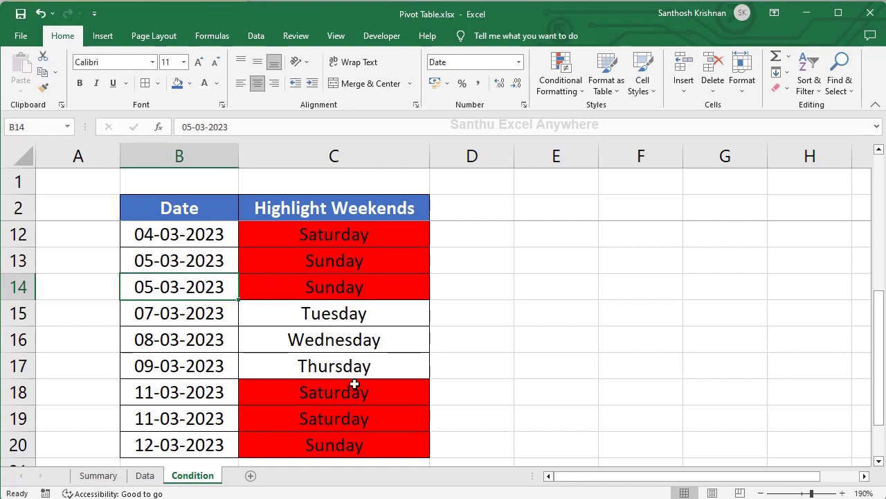
pyautogui.click(192, 234)
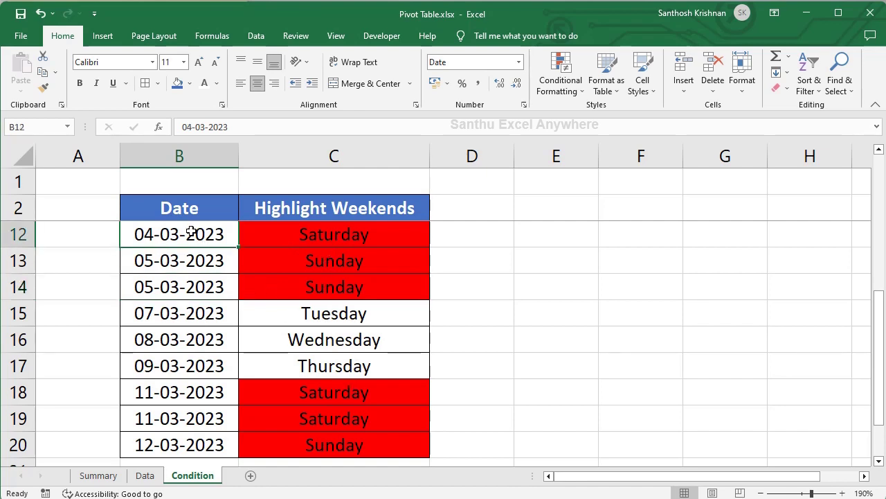
pyautogui.scroll(3, 191, 232)
pyautogui.click(640, 312)
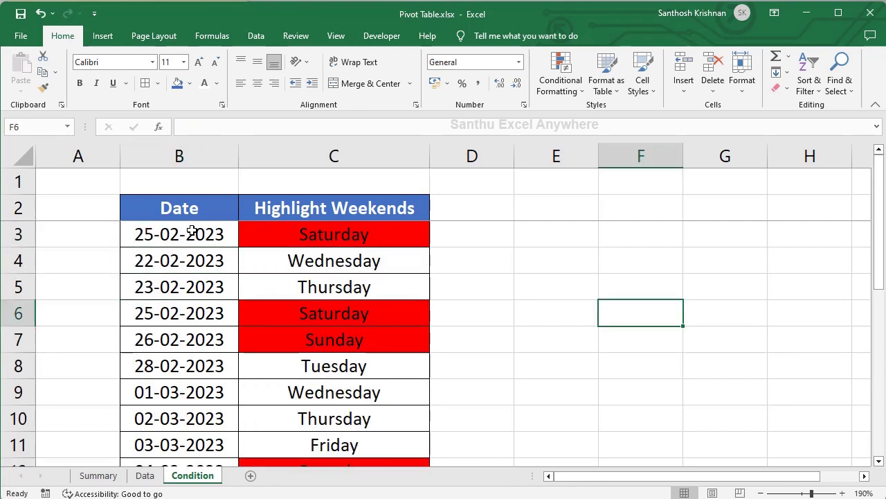
# List the day names Monday through Sunday down F5:F11
pyautogui.click(650, 285)
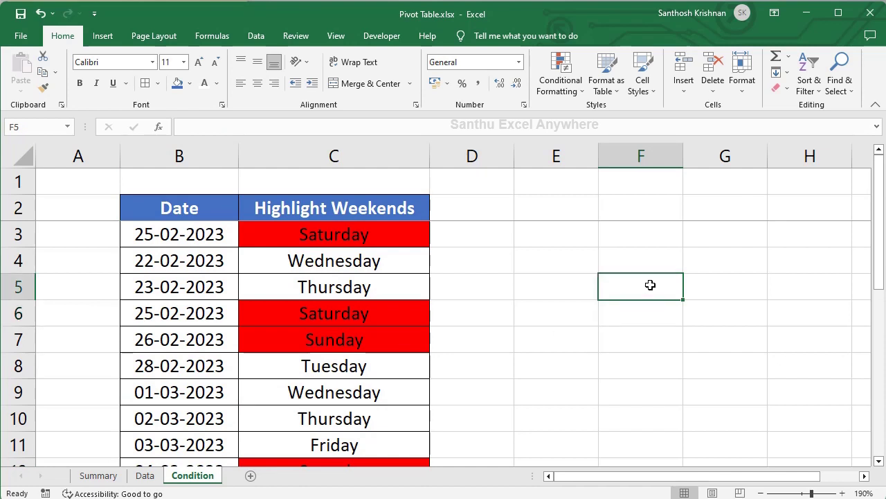
pyautogui.write('Monday')
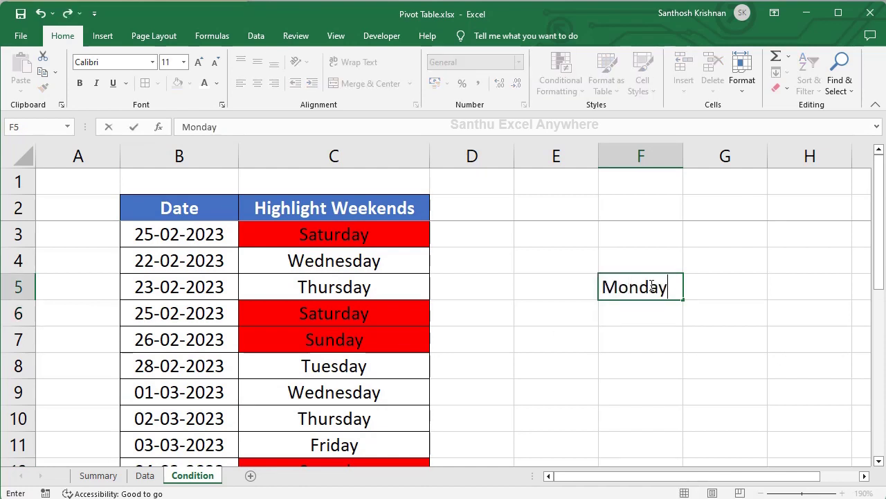
pyautogui.press('Return')
pyautogui.write('Tuesday')
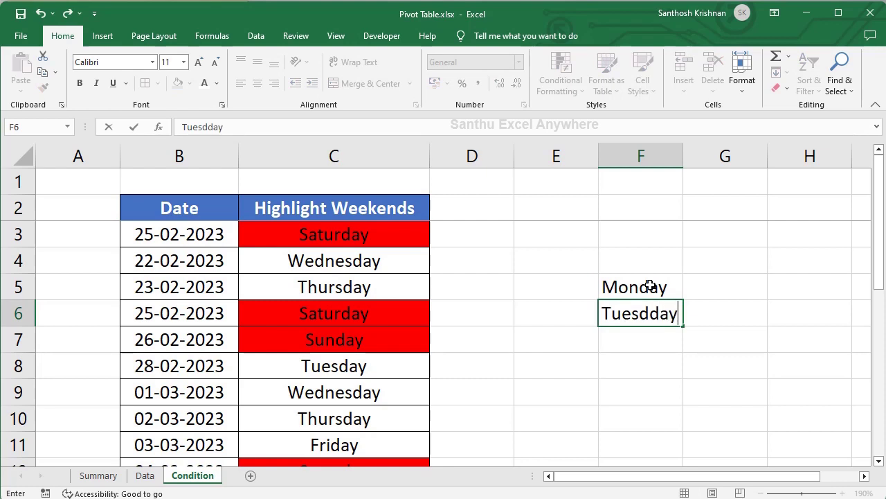
pyautogui.press('Return')
pyautogui.write('Wednesday')
pyautogui.press('Return')
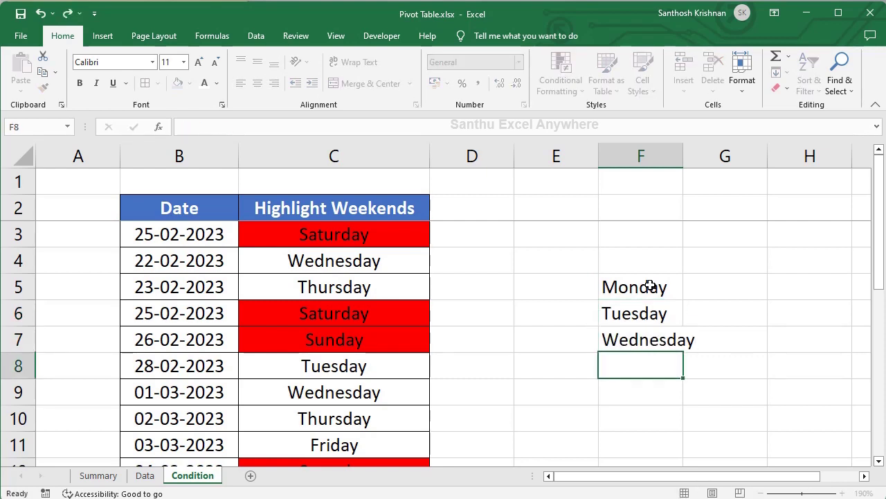
pyautogui.write('Thursday')
pyautogui.press('Return')
pyautogui.write('Friday')
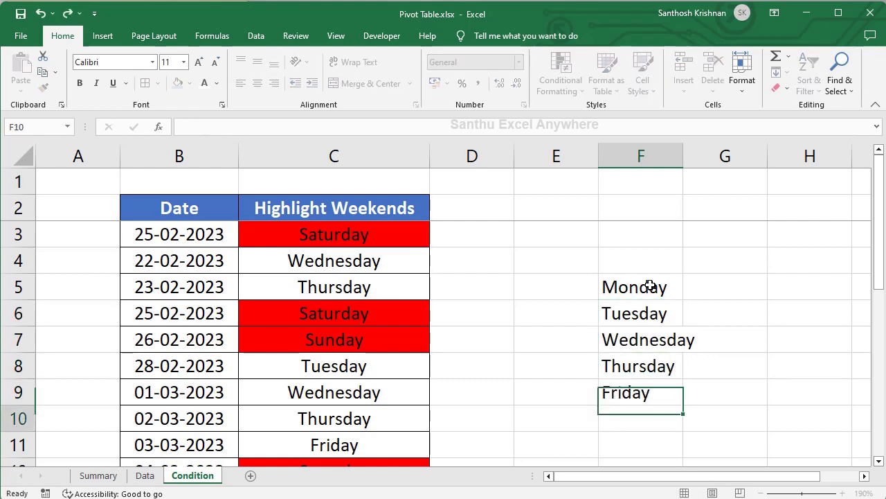
pyautogui.press('Return')
pyautogui.write('Saturday')
pyautogui.press('Return')
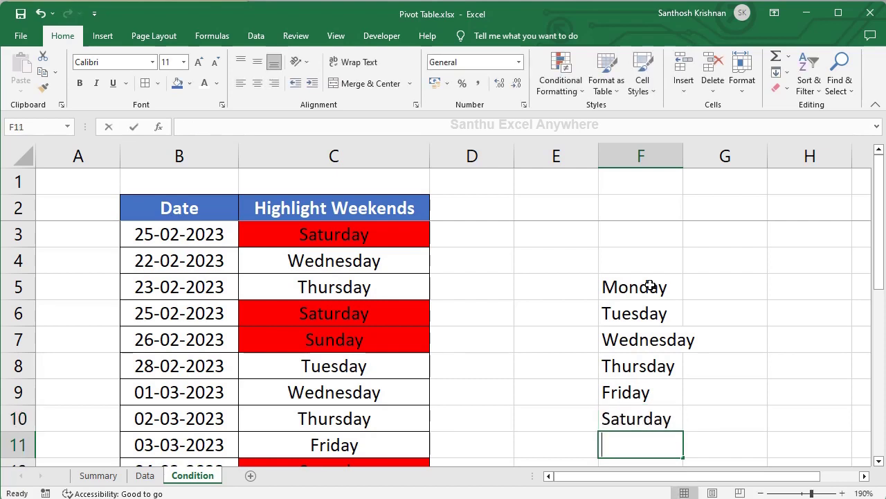
pyautogui.write('Sunday')
pyautogui.press('Tab')
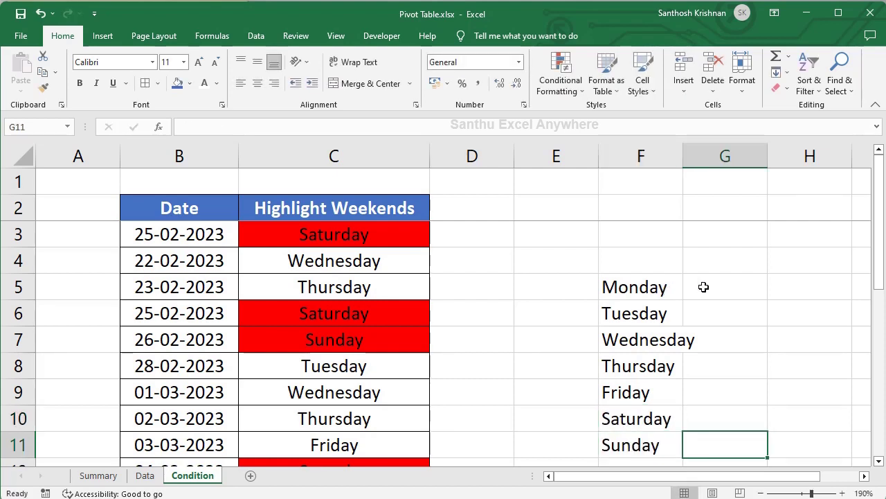
# Number the days 1 to 7 in G5:G11 beside the day names
pyautogui.click(704, 287)
pyautogui.write('1')
pyautogui.press('Return')
pyautogui.write('2')
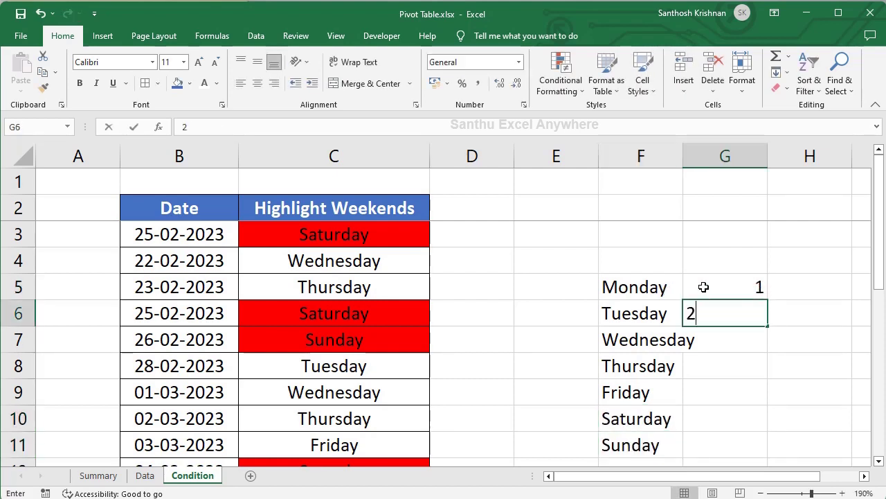
pyautogui.press('Return')
pyautogui.write('3')
pyautogui.press('Return')
pyautogui.write('4')
pyautogui.press('Return')
pyautogui.write('5')
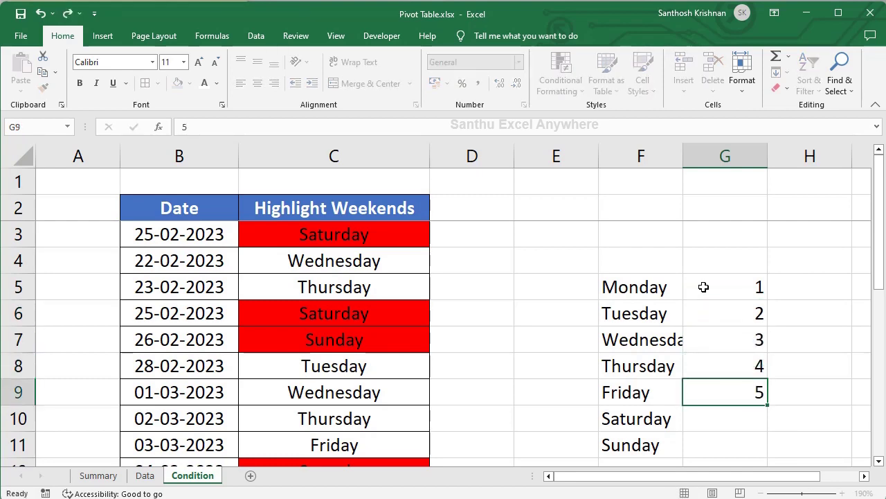
pyautogui.press('Return')
pyautogui.write('6')
pyautogui.press('Return')
pyautogui.press('Return')
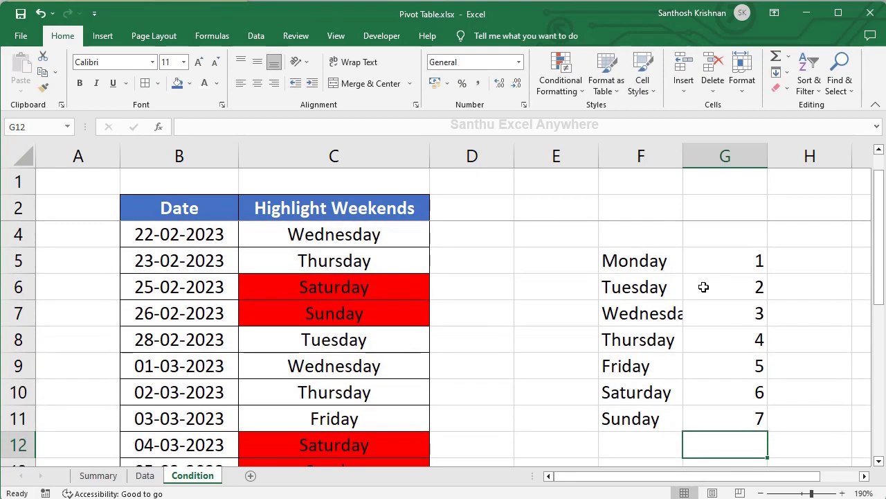
pyautogui.scroll(1, 751, 307)
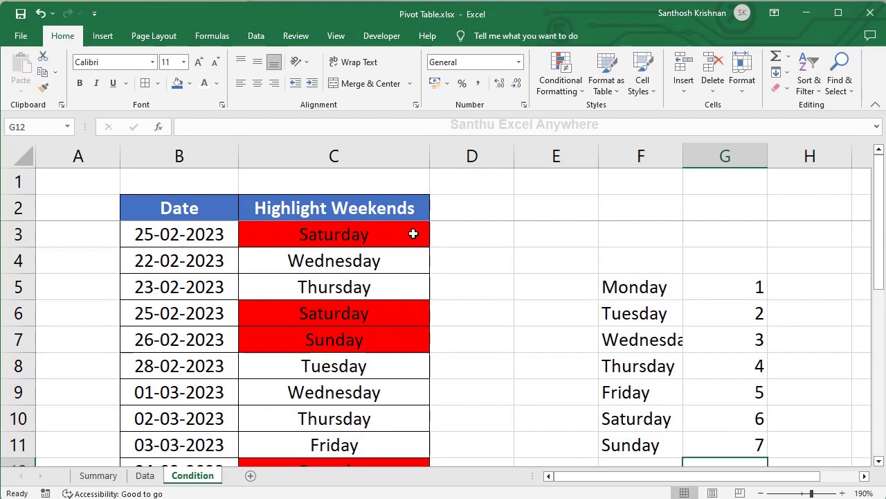
# Enter =WEEKDAY(B3,2) in D3, returning 6 for the Saturday date
pyautogui.click(457, 231)
pyautogui.write('=We')
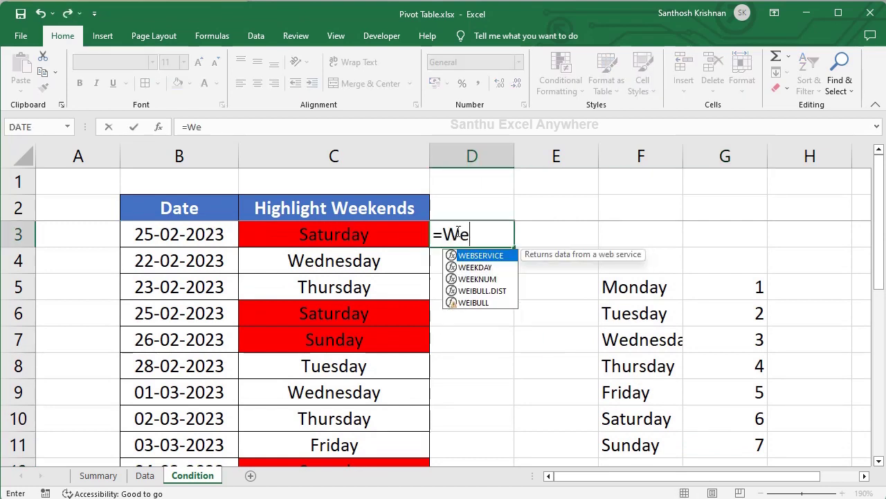
pyautogui.write('ek')
pyautogui.press('Tab')
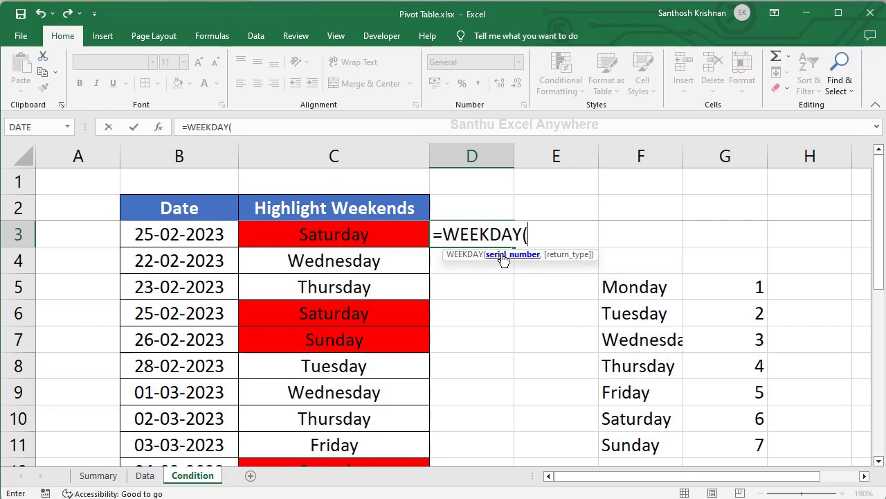
pyautogui.click(194, 236)
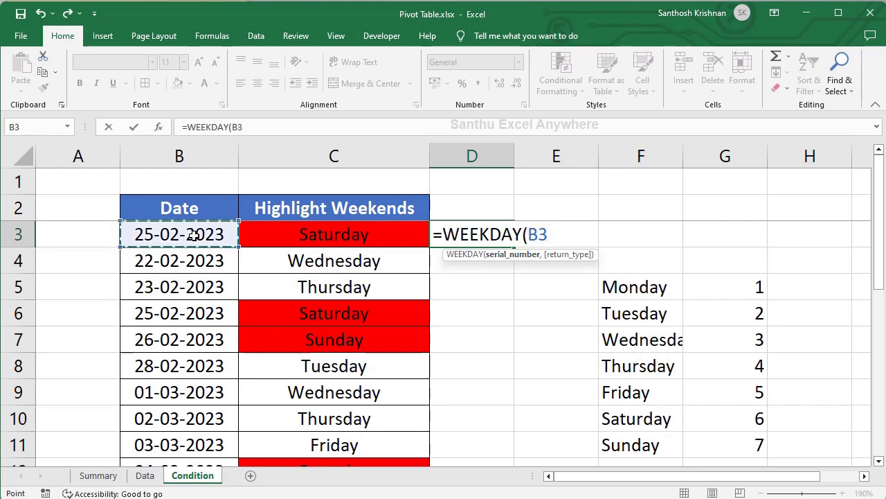
pyautogui.write(',')
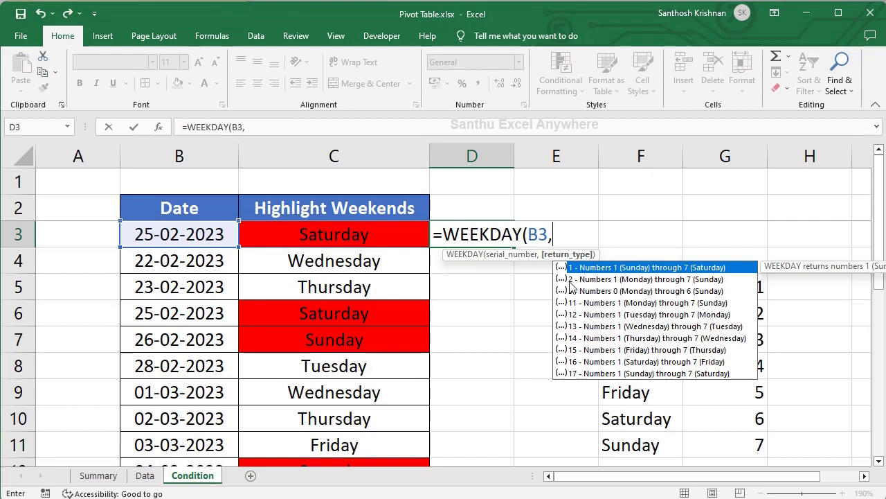
pyautogui.write('2')
pyautogui.write(')')
pyautogui.press('Return')
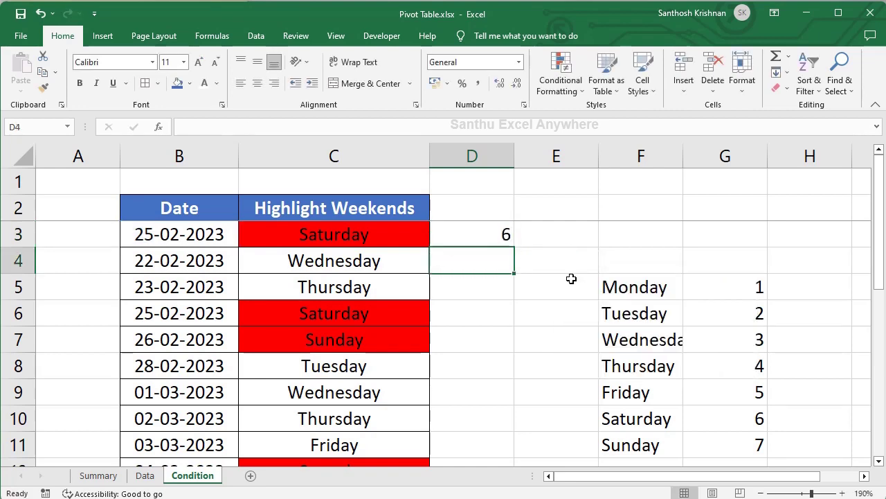
pyautogui.click(715, 417)
# Fill the WEEKDAY formula from D3 down to D11 and check the results
pyautogui.click(500, 235)
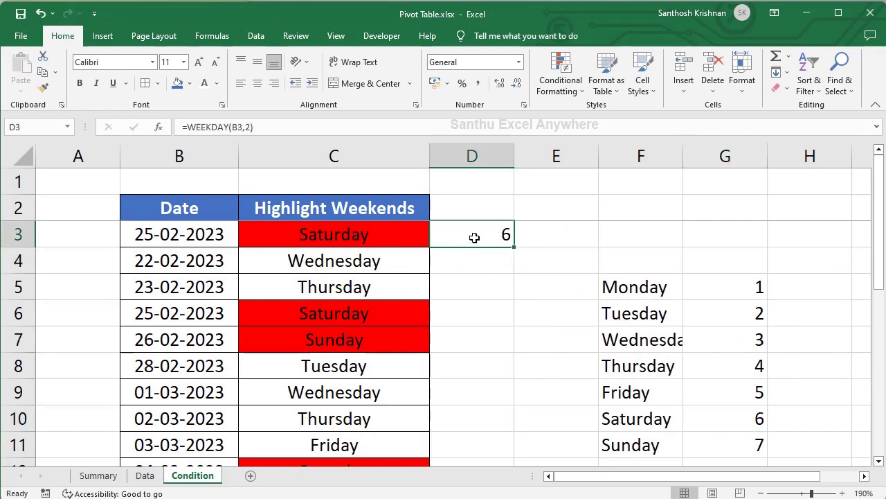
pyautogui.moveTo(474, 238); pyautogui.dragTo(483, 436)
pyautogui.hotkey('ctrl', 'd')
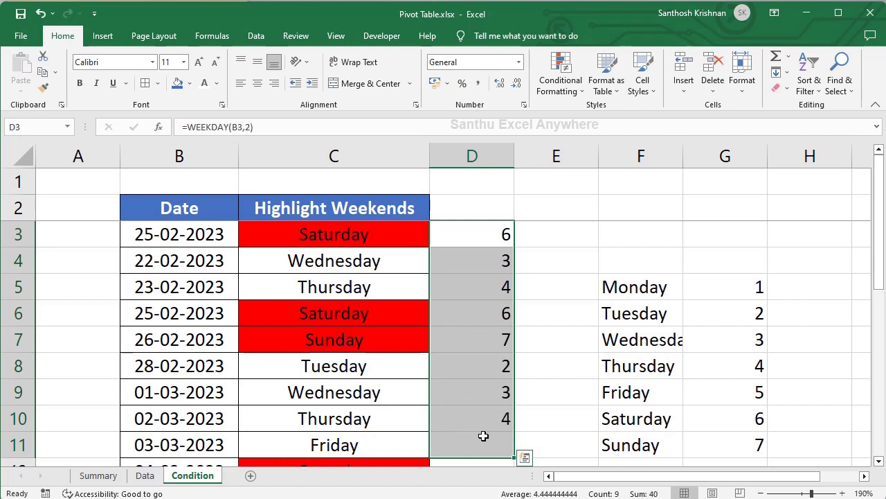
pyautogui.click(353, 286)
pyautogui.hotkey('shift', 'space')
pyautogui.click(471, 285)
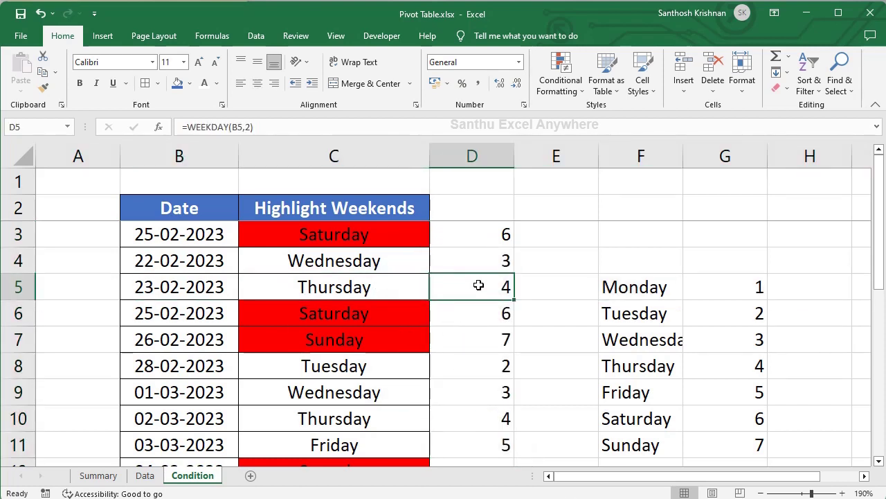
pyautogui.click(738, 366)
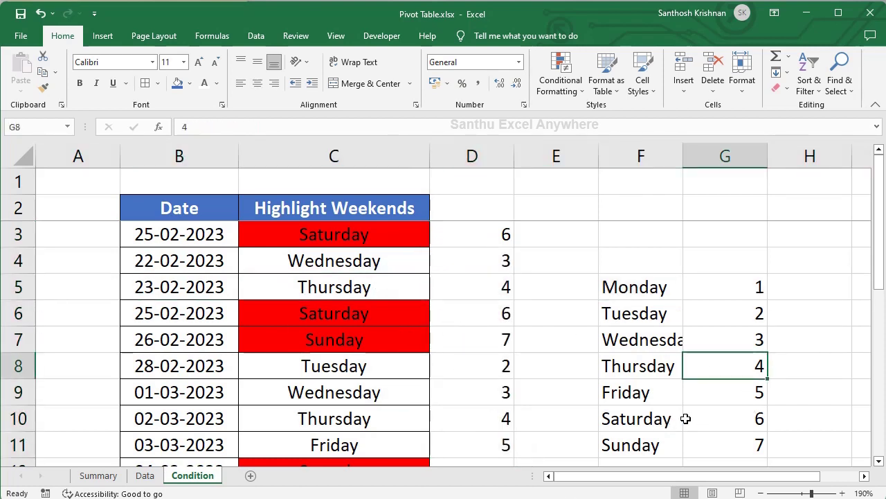
# Shade the weekend numbers 6 and 7 in G10:G11 blue
pyautogui.moveTo(691, 419); pyautogui.dragTo(708, 441)
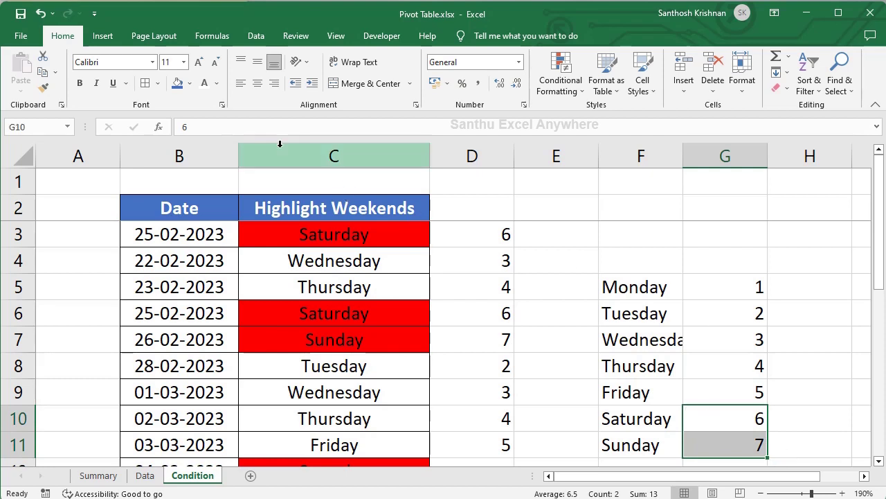
pyautogui.click(178, 83)
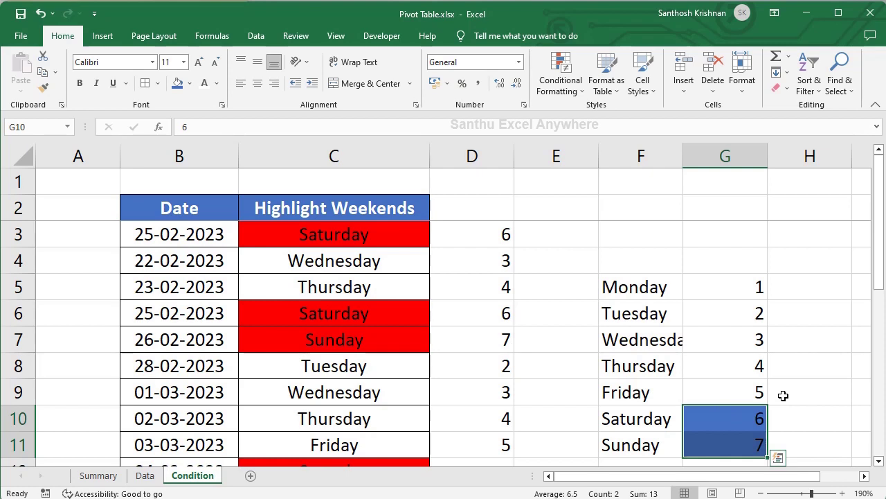
pyautogui.click(626, 269)
pyautogui.click(505, 238)
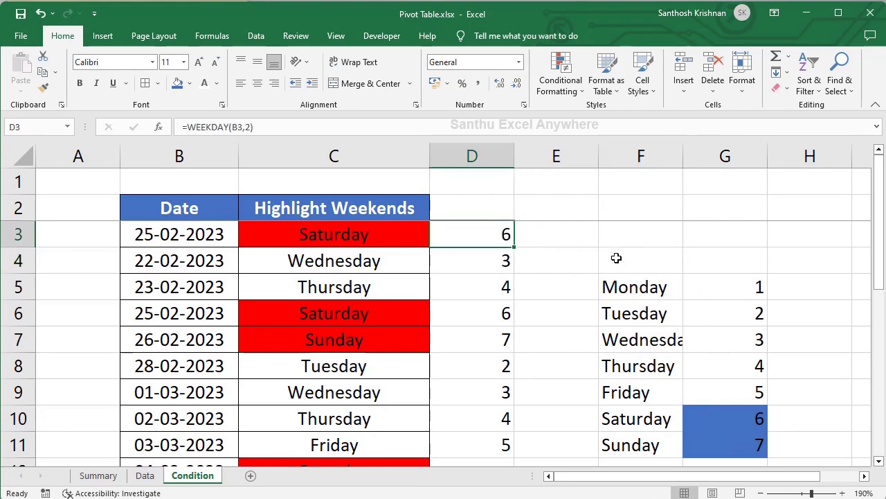
pyautogui.moveTo(506, 208); pyautogui.dragTo(740, 493)
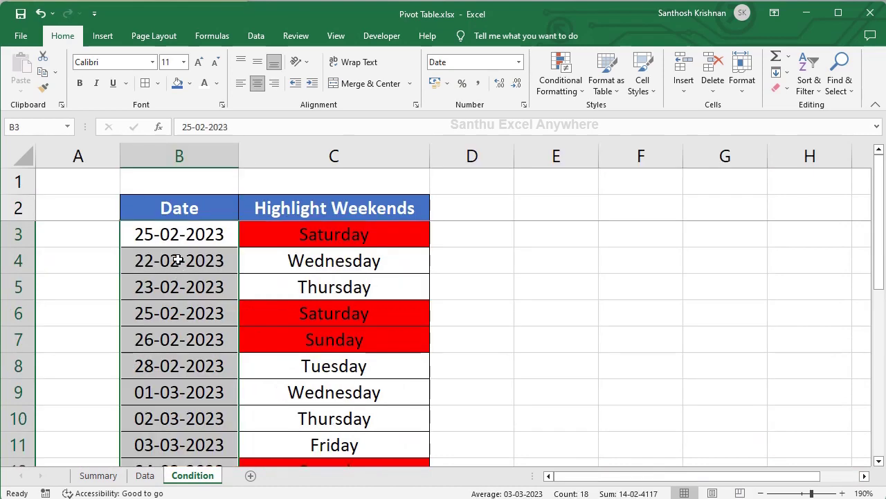
# Start a formula-based conditional rule on the dates with =Weekday(B3,2)>5
pyautogui.scroll(-1, 178, 259)
pyautogui.scroll(-2, 178, 259)
pyautogui.scroll(3, 197, 286)
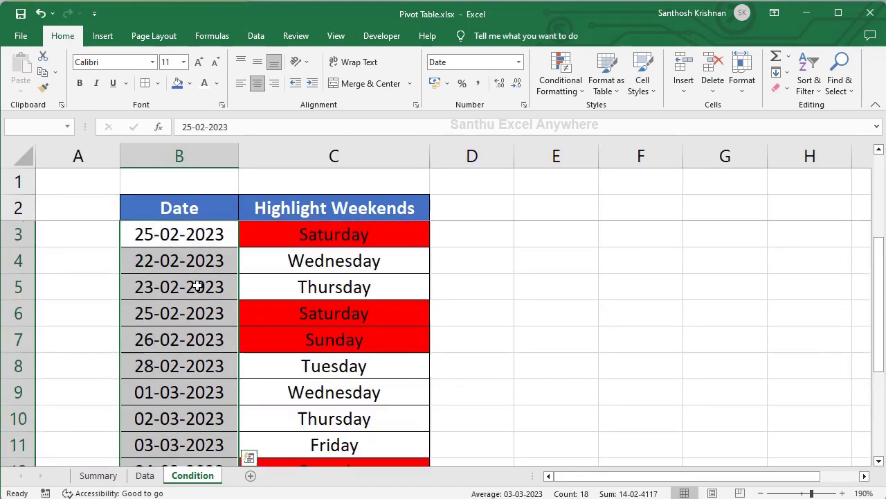
pyautogui.click(573, 92)
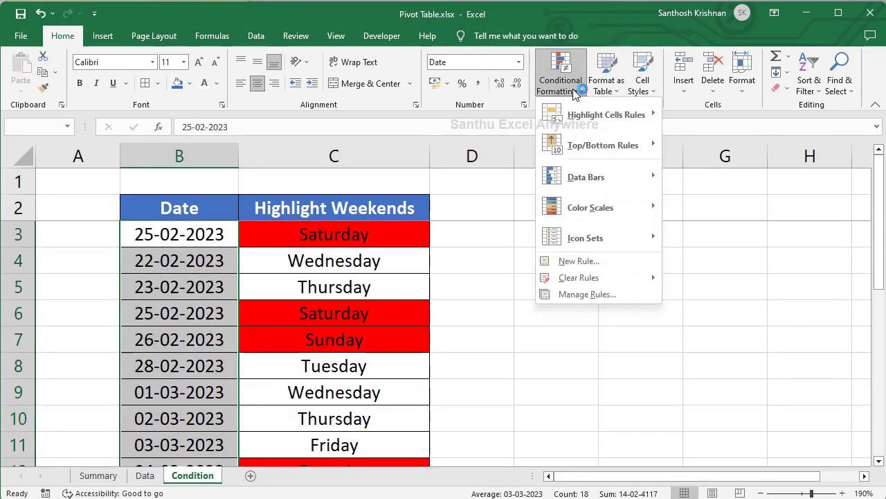
pyautogui.click(594, 261)
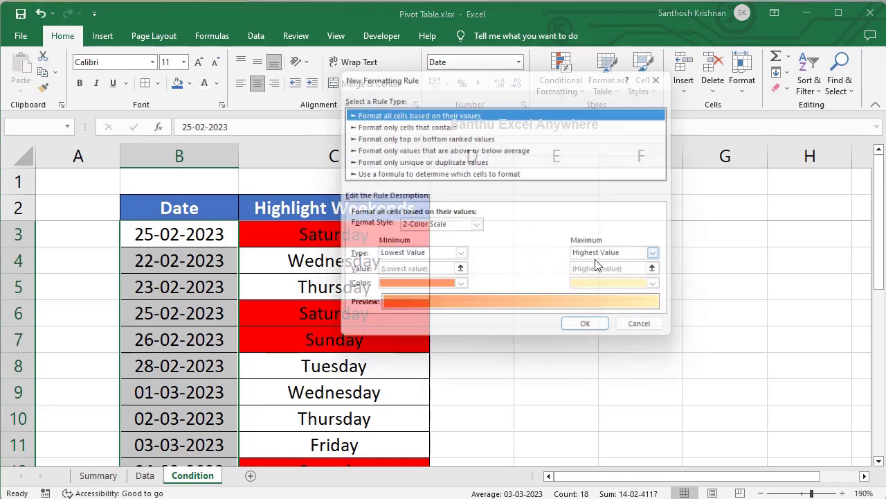
pyautogui.click(425, 174)
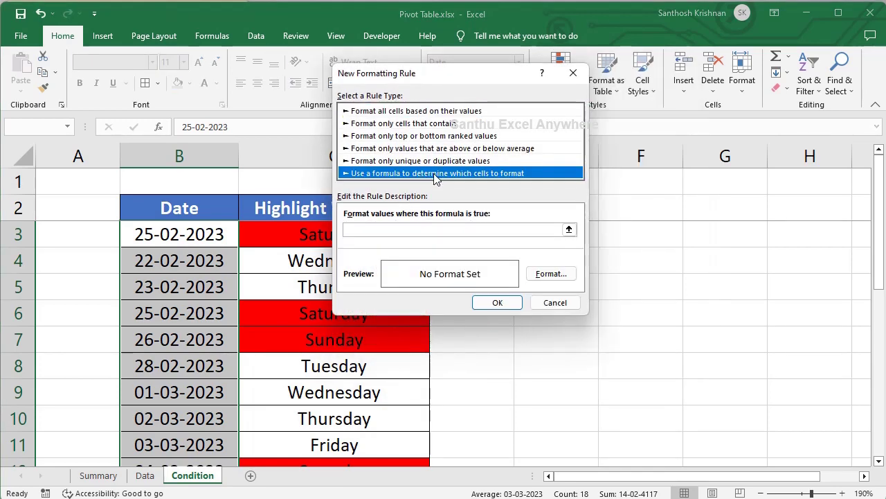
pyautogui.click(413, 230)
pyautogui.click(413, 230)
pyautogui.write('=')
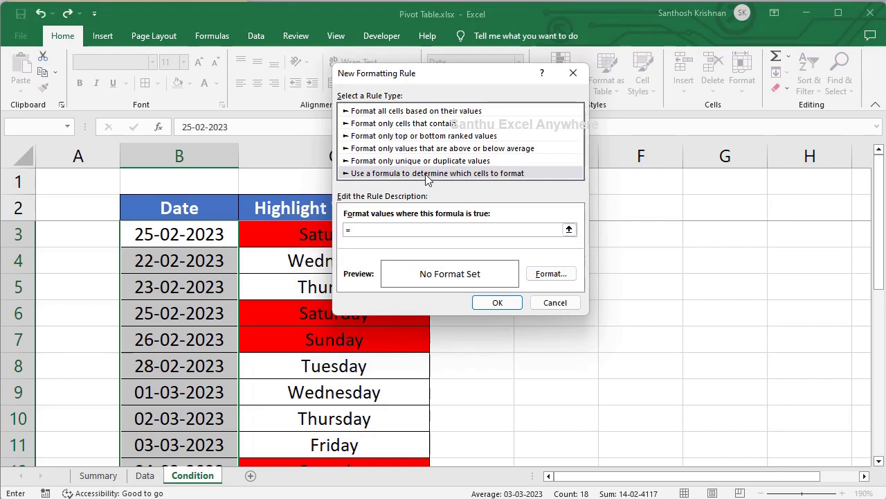
pyautogui.write('Weekday(B3,2)>5')
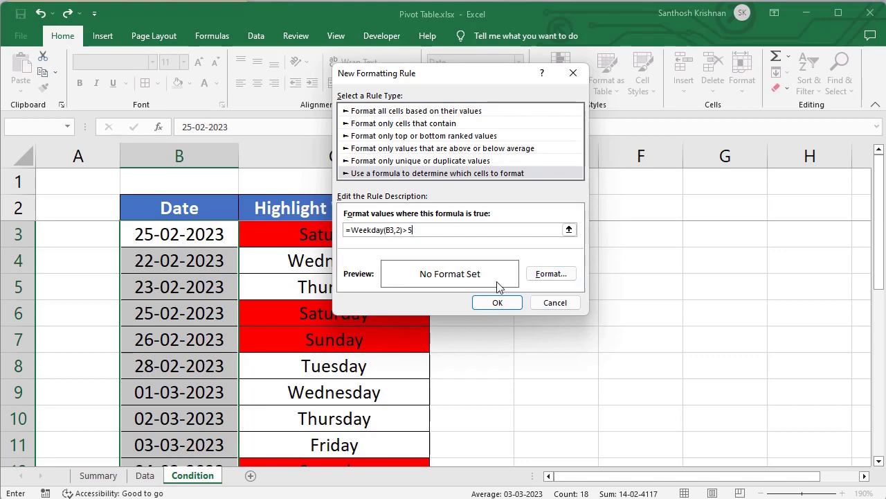
# Set the =Weekday(B3,2)>5 rule's fill to yellow and apply it
pyautogui.click(533, 275)
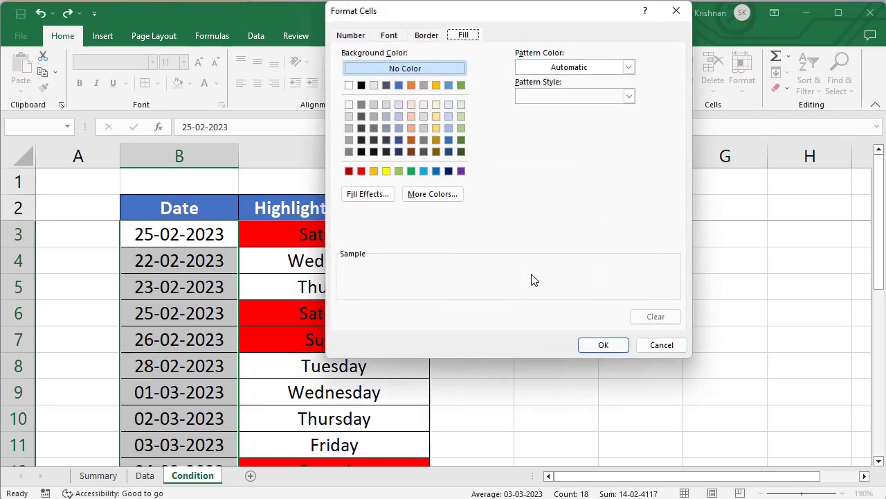
pyautogui.click(385, 171)
pyautogui.click(601, 339)
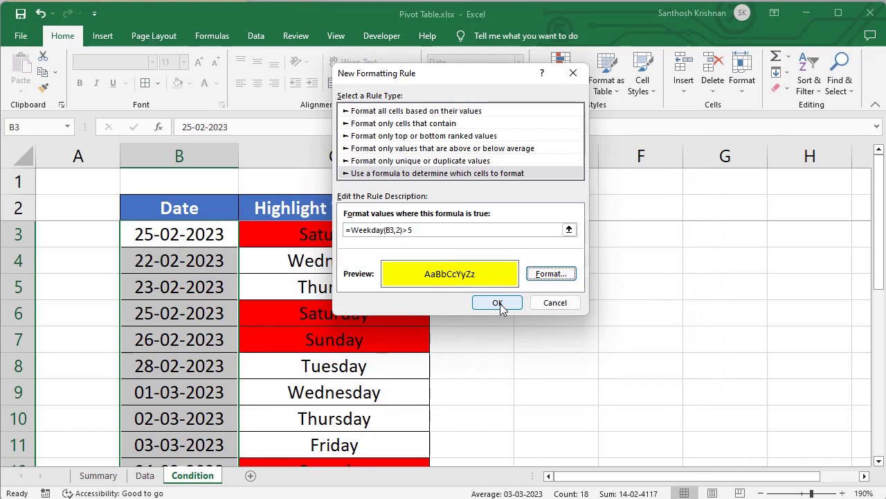
pyautogui.click(498, 305)
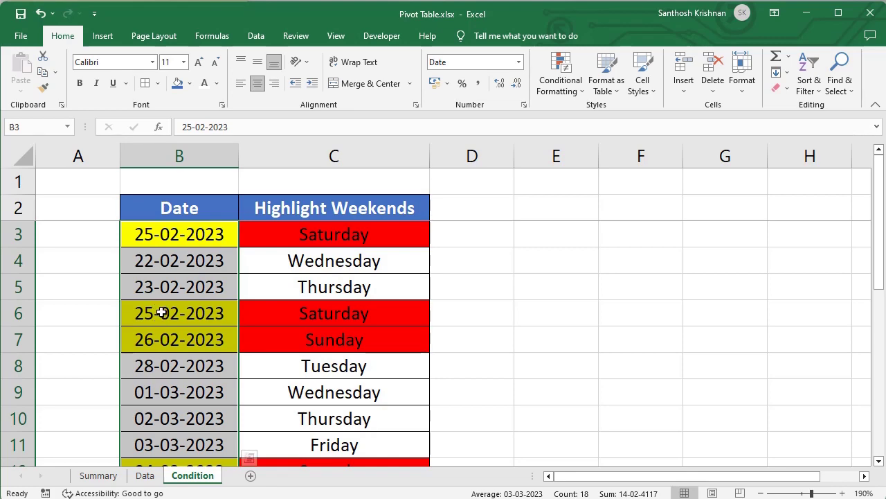
pyautogui.scroll(-1, 178, 374)
pyautogui.scroll(-1, 177, 353)
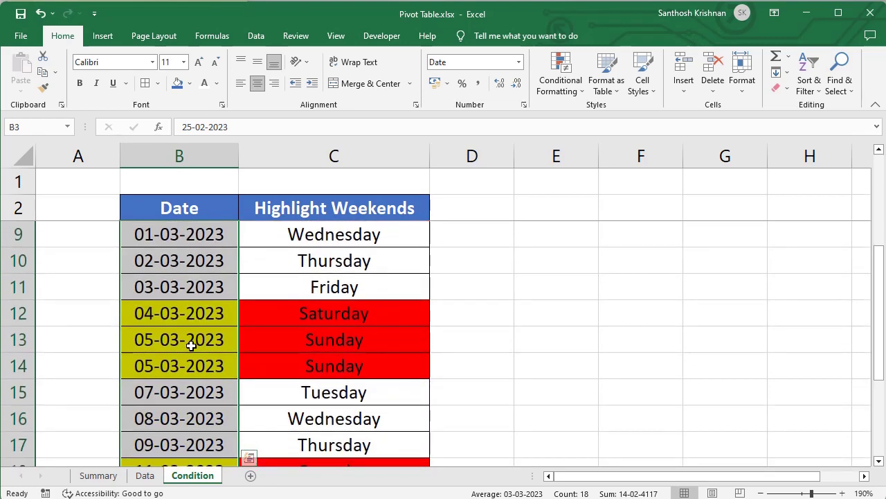
pyautogui.scroll(-1, 191, 343)
pyautogui.scroll(-2, 191, 345)
pyautogui.hotkey('ctrl', 'Up')
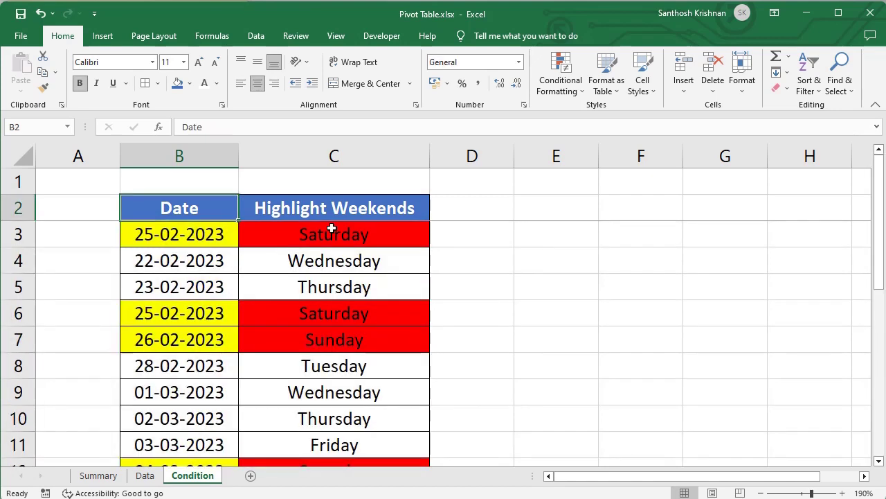